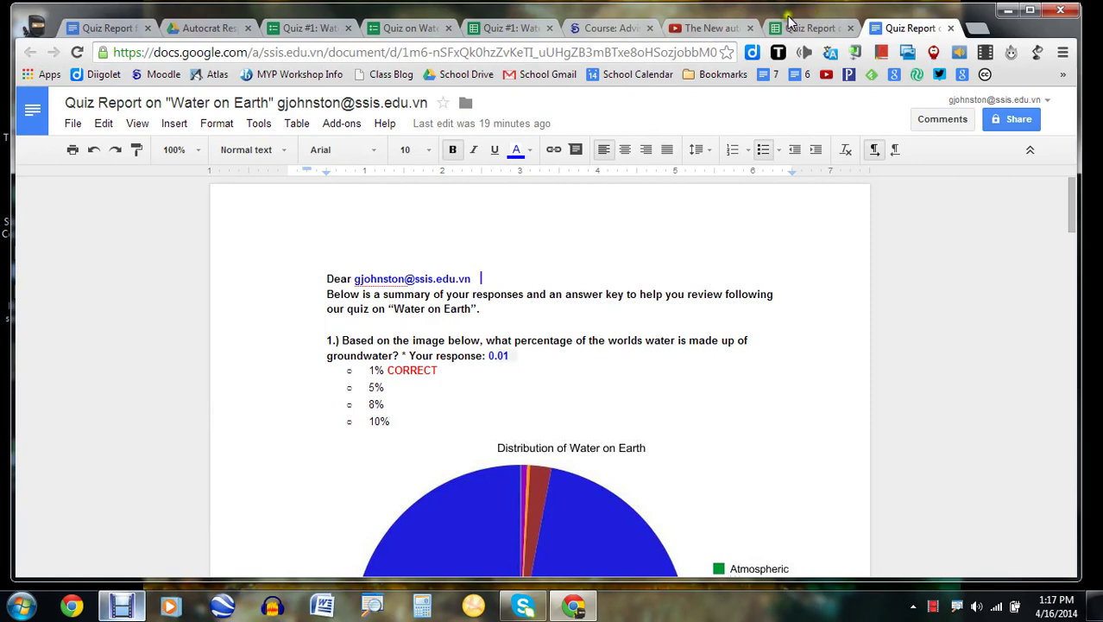
# Glance over the autoCrat demo video, the merged quiz report and the quiz tabs
pyautogui.click(720, 33)
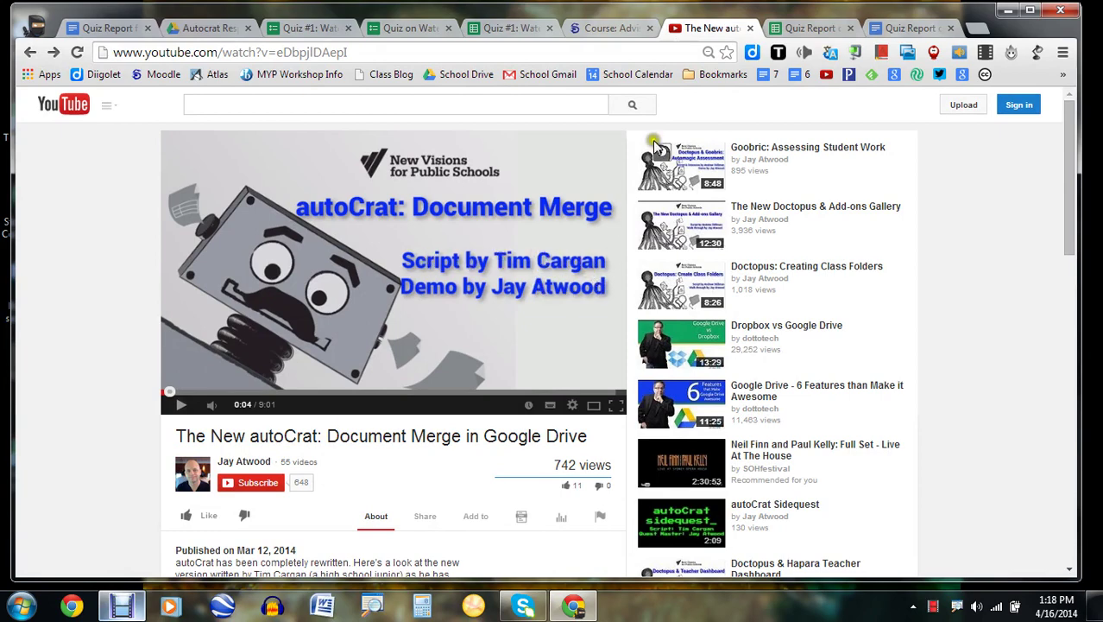
pyautogui.click(903, 28)
pyautogui.moveTo(1072, 192); pyautogui.dragTo(1069, 183)
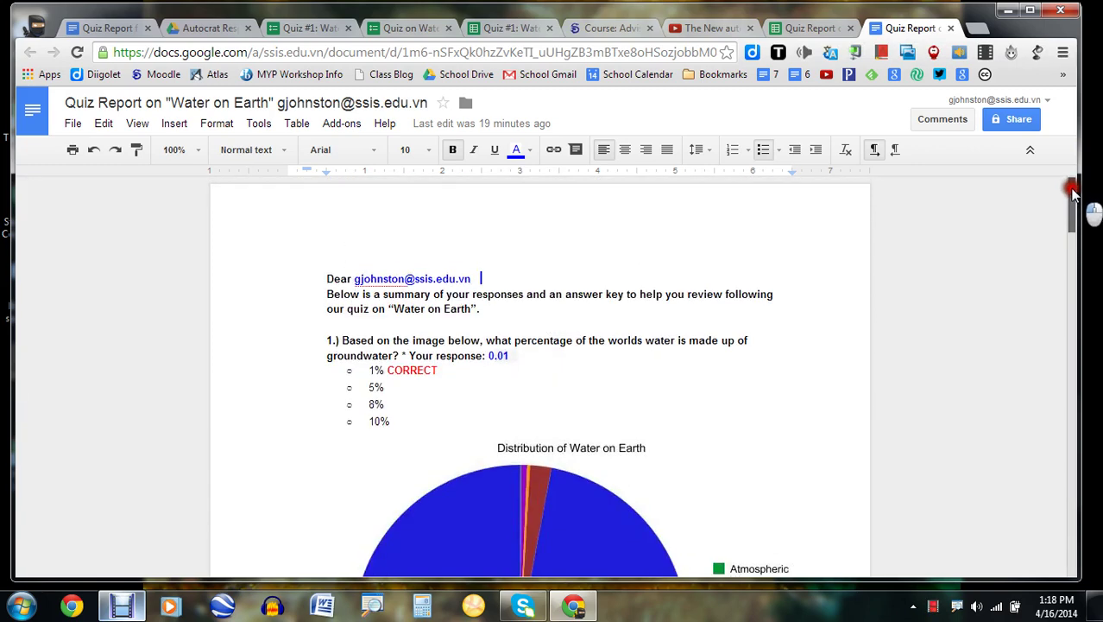
pyautogui.click(308, 28)
pyautogui.click(497, 29)
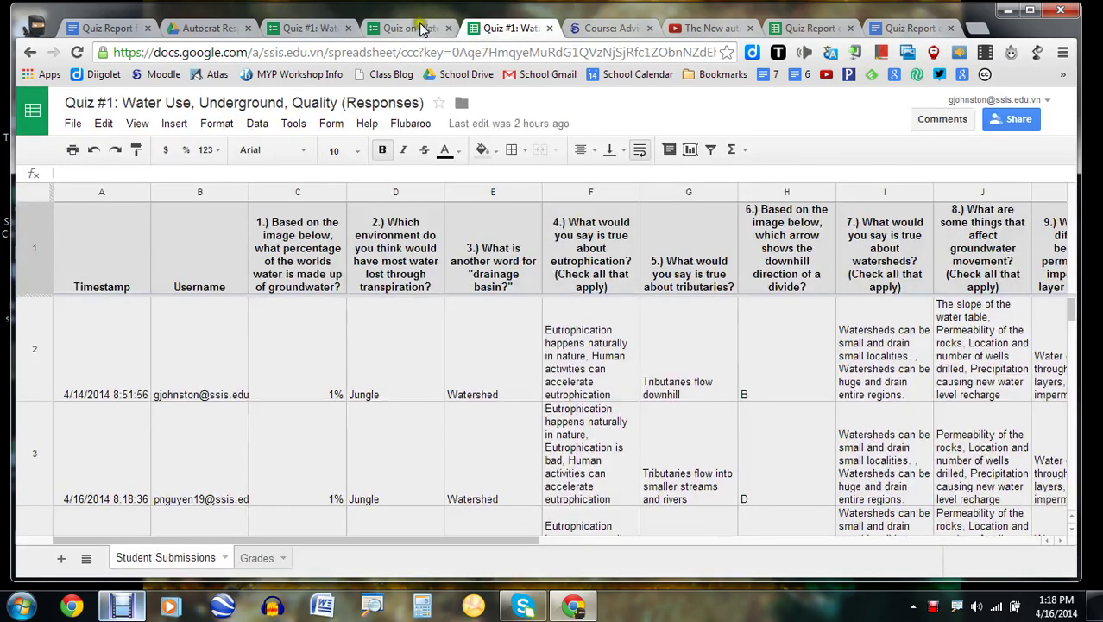
# Scroll through the live water quiz's questions, then return to the Quiz #1 form editor
pyautogui.click(420, 29)
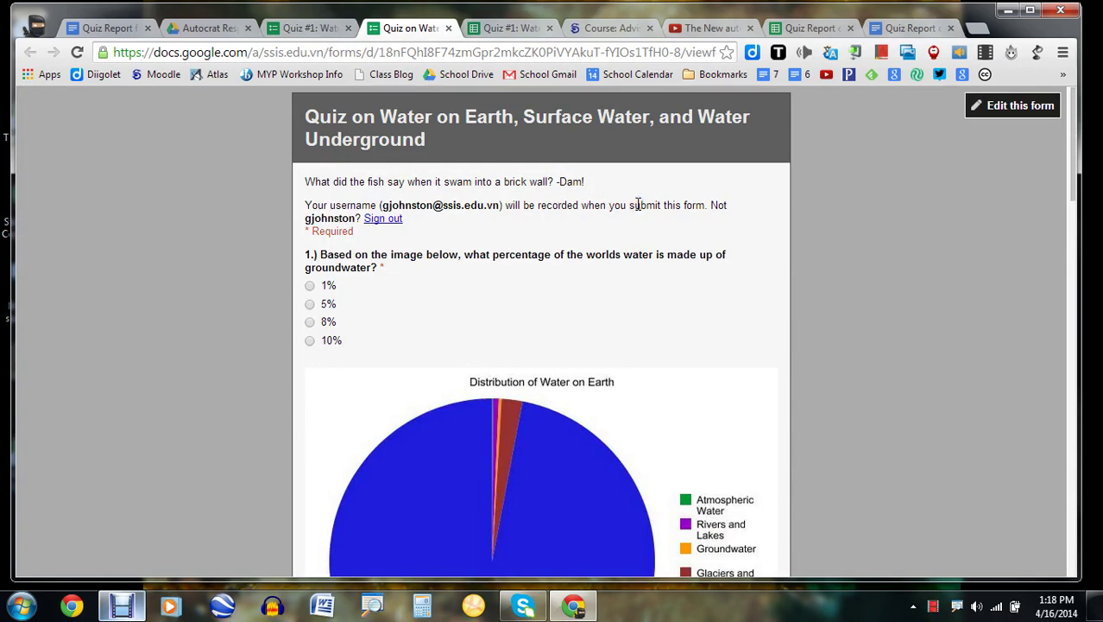
pyautogui.scroll(-7, 638, 204)
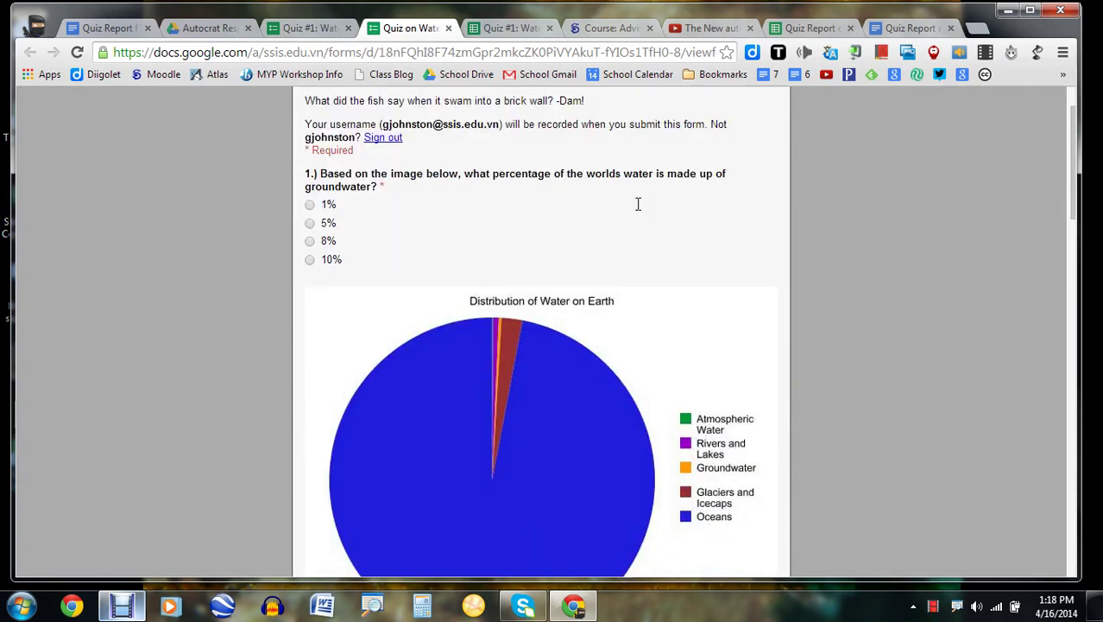
pyautogui.scroll(-5, 638, 204)
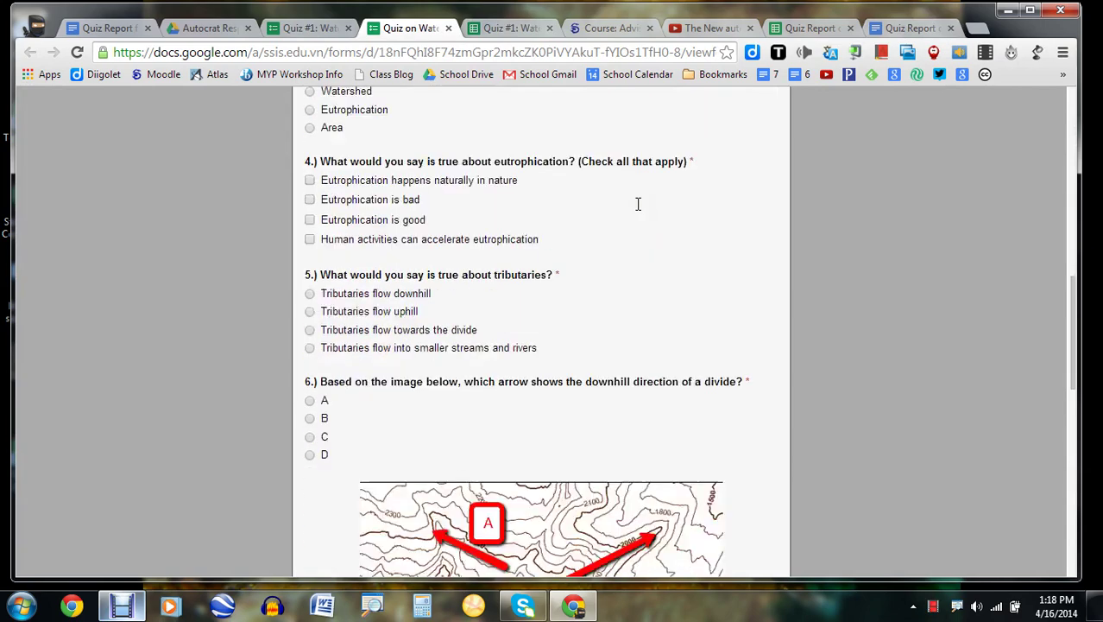
pyautogui.scroll(2, 638, 203)
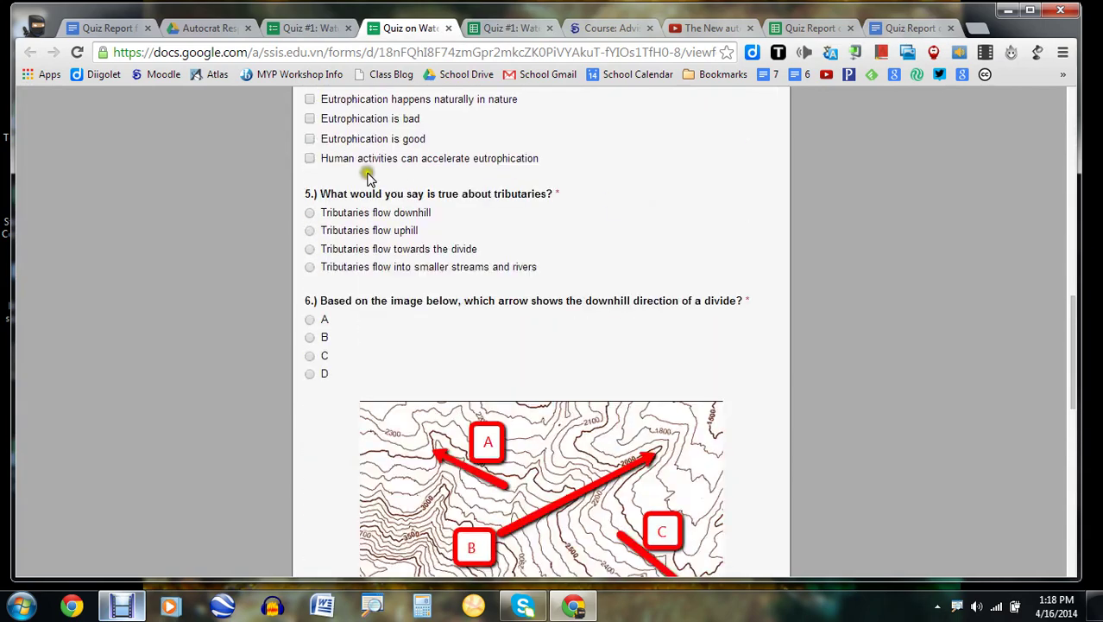
pyautogui.scroll(-3, 507, 234)
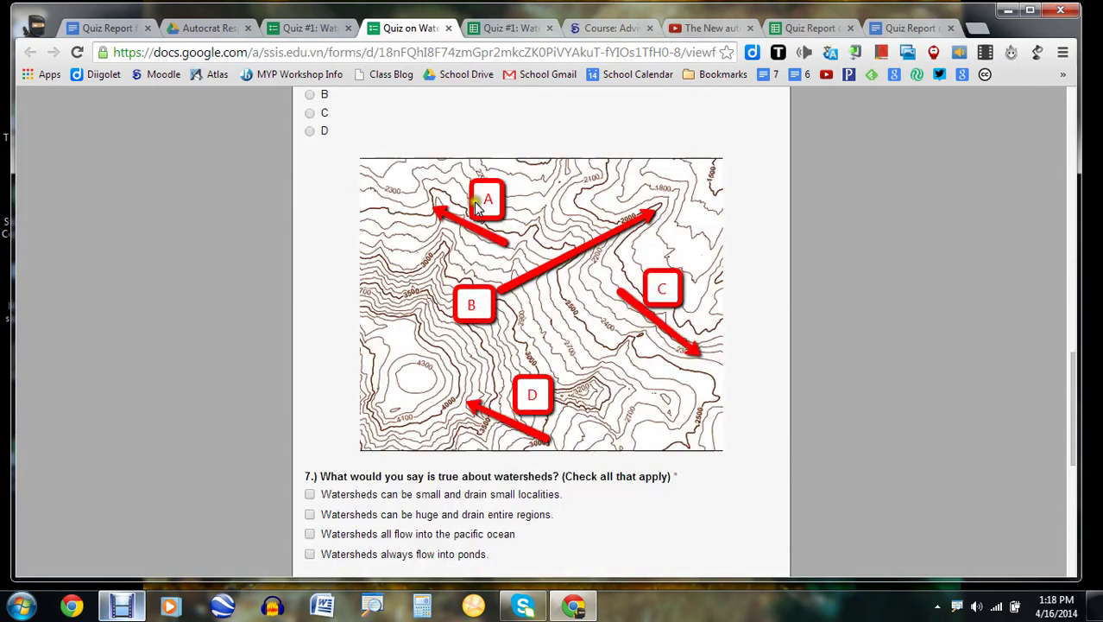
pyautogui.click(305, 28)
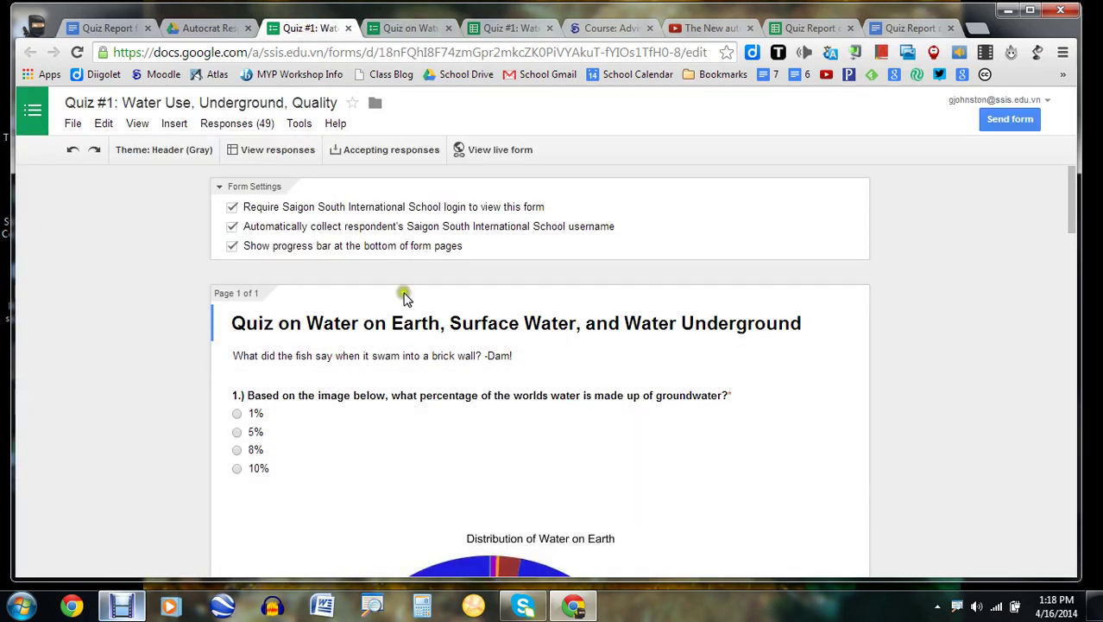
# In the Quiz #1 responses spreadsheet, scroll the Grades sheet, then return to Student Submissions
pyautogui.click(527, 33)
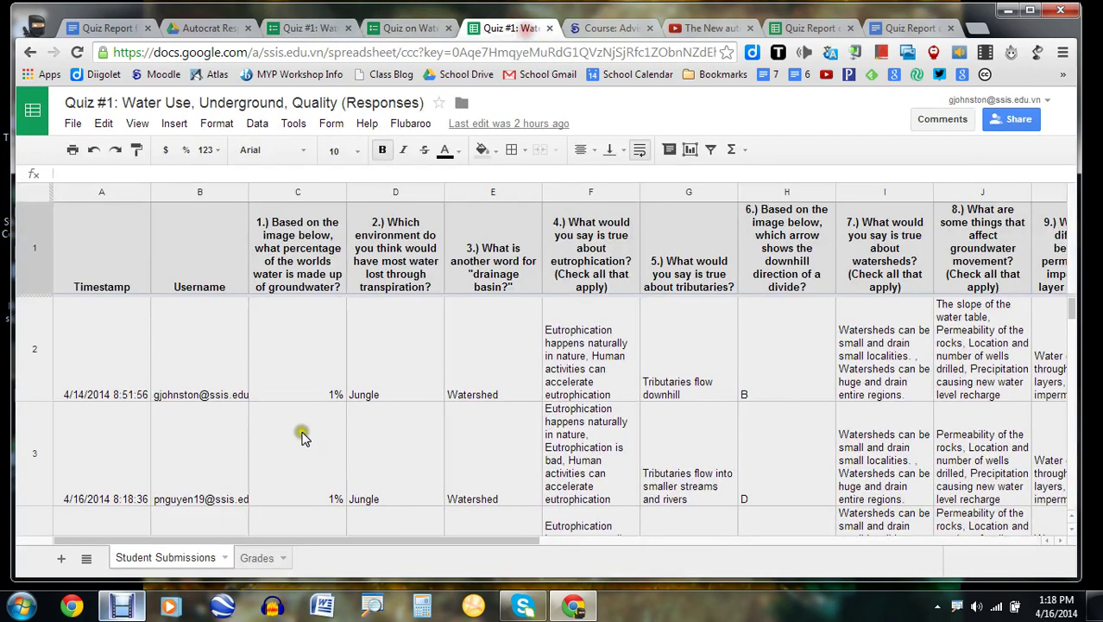
pyautogui.click(257, 557)
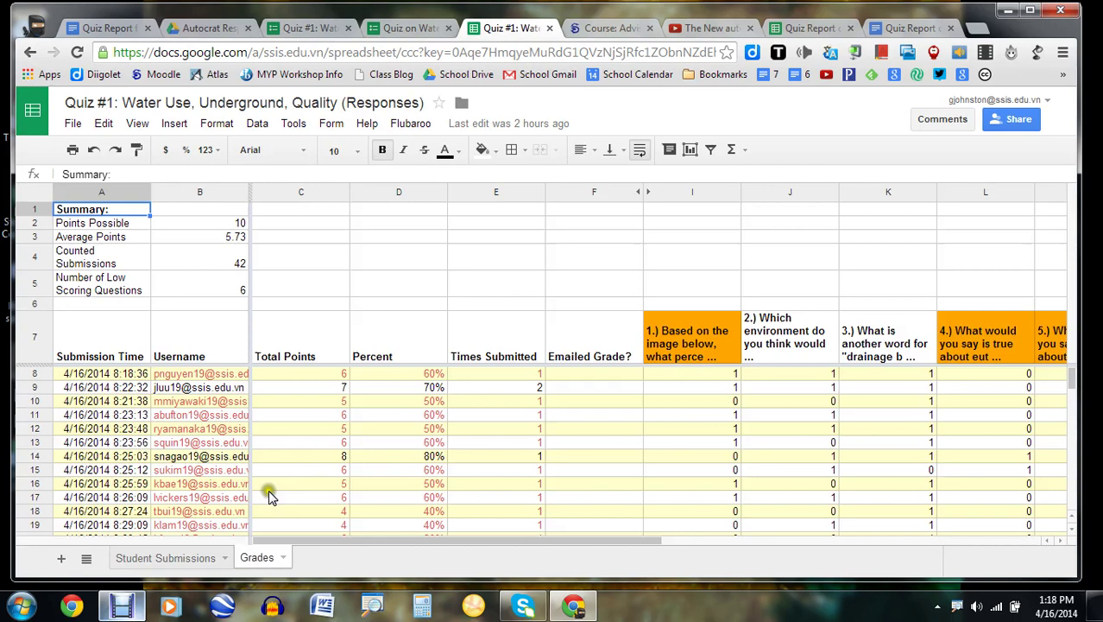
pyautogui.scroll(-2, 584, 345)
pyautogui.scroll(-5, 584, 345)
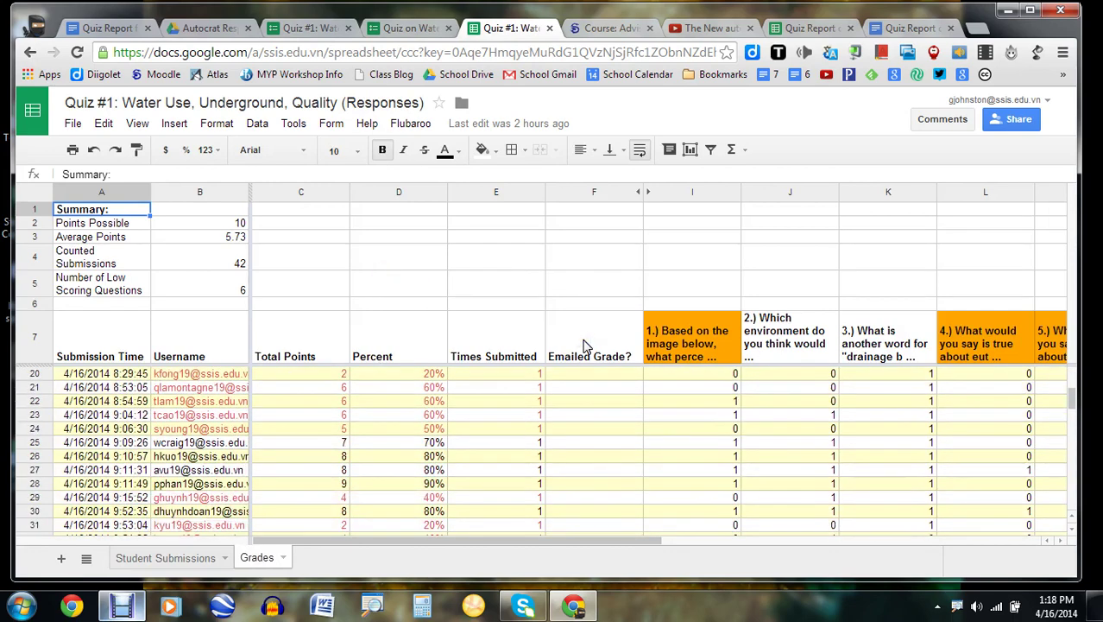
pyautogui.click(192, 556)
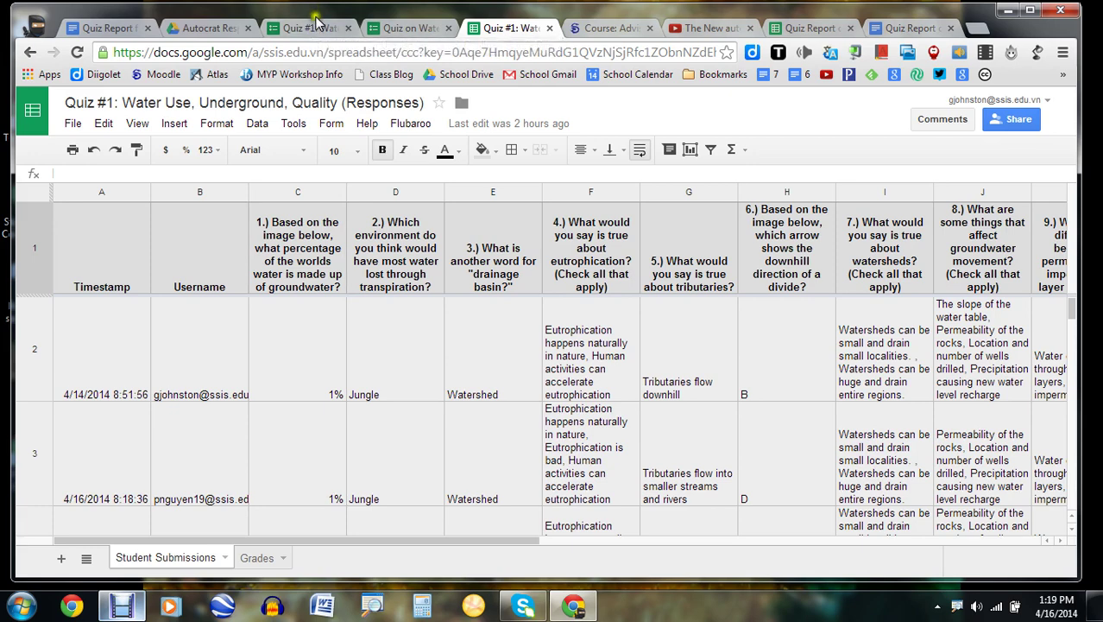
# Check the demo video, scroll the students' responses, then bring up the Quiz Report template document
pyautogui.click(713, 28)
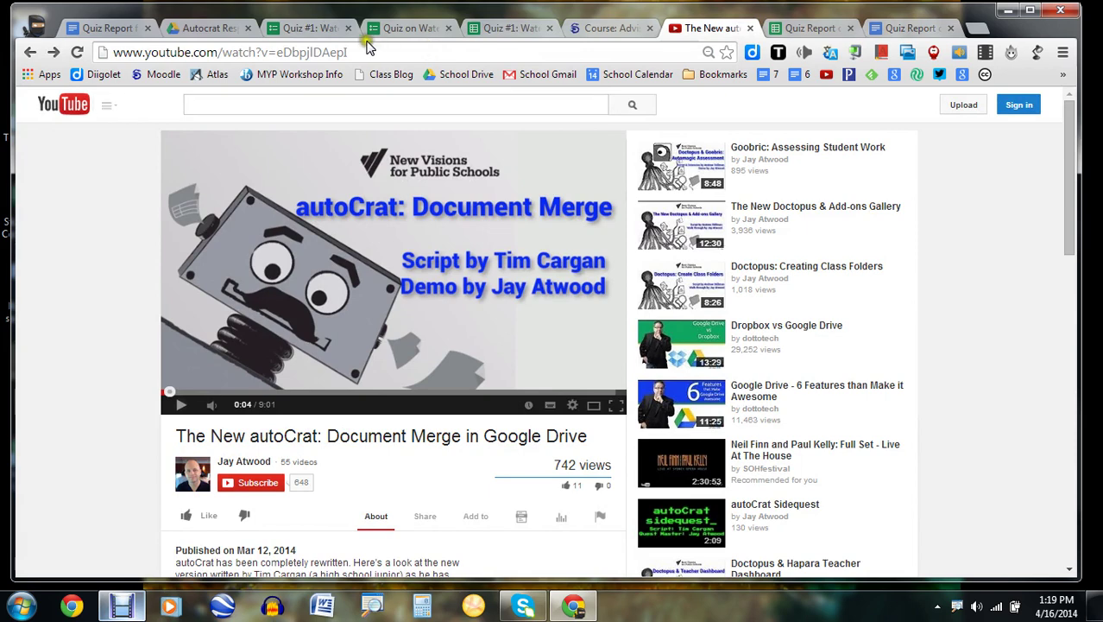
pyautogui.click(509, 34)
pyautogui.scroll(-3, 517, 337)
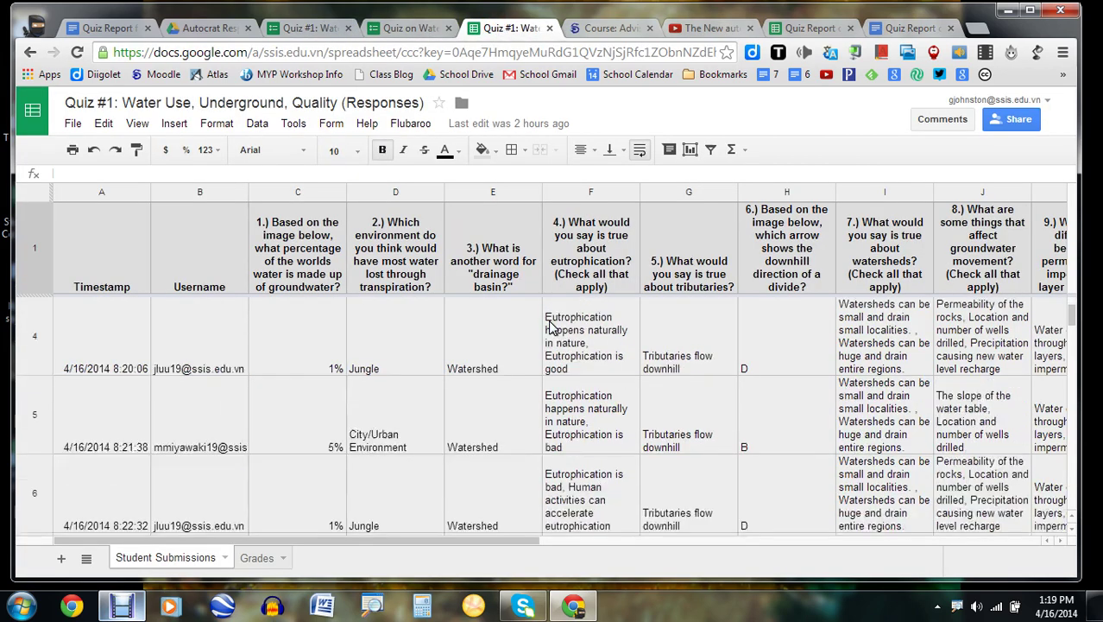
pyautogui.click(119, 27)
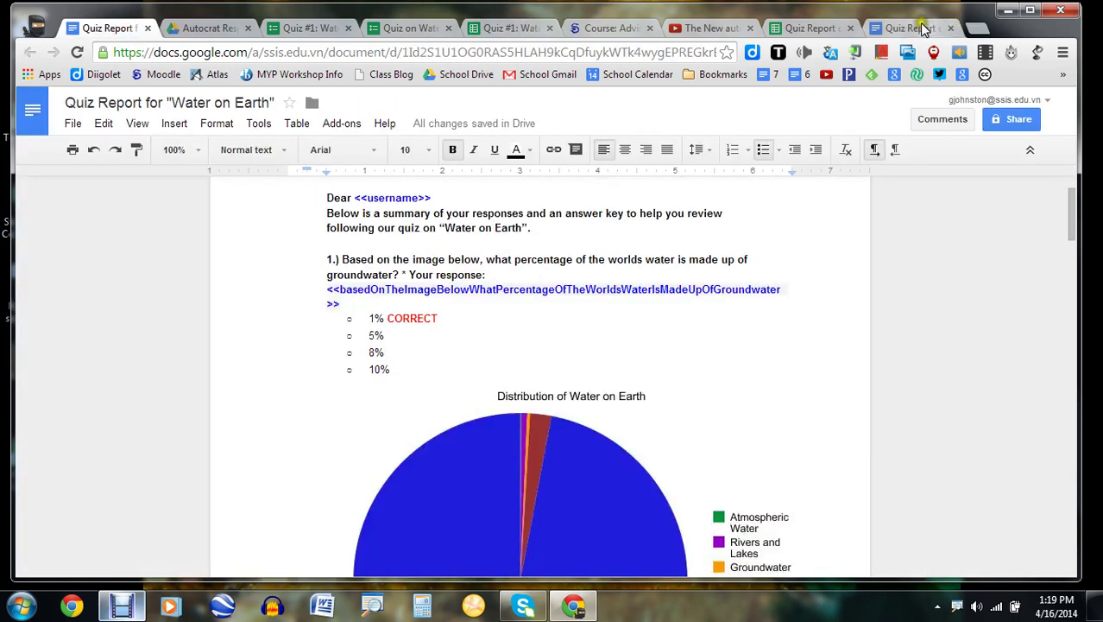
# In a student's merged report, highlight the merged username and question 1's response 0.01
pyautogui.click(920, 27)
pyautogui.moveTo(483, 276); pyautogui.dragTo(354, 283)
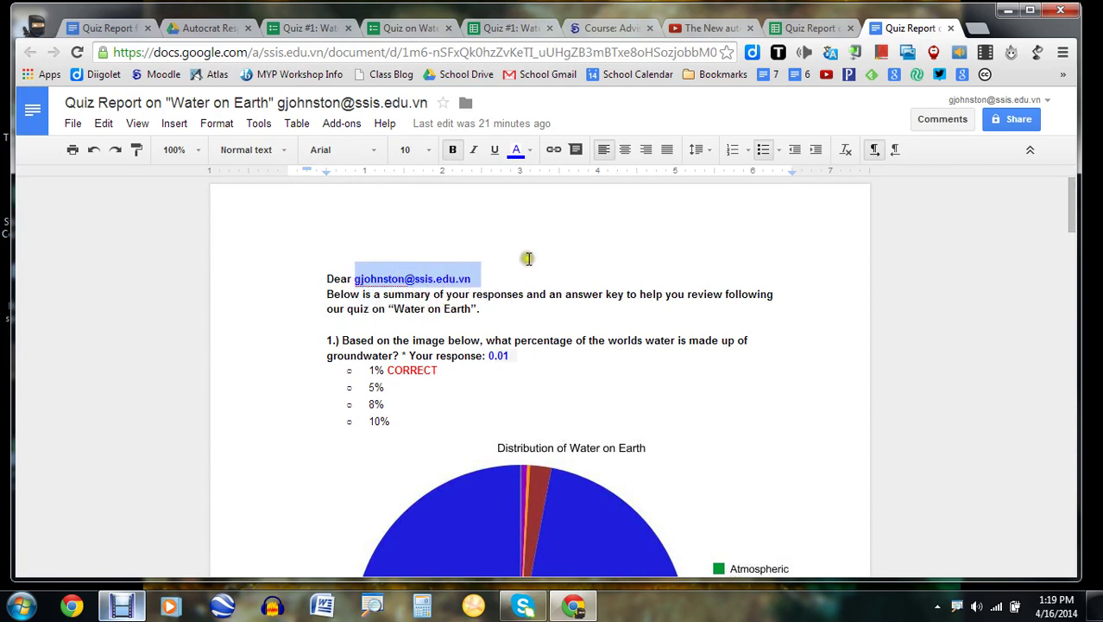
pyautogui.scroll(-1, 536, 294)
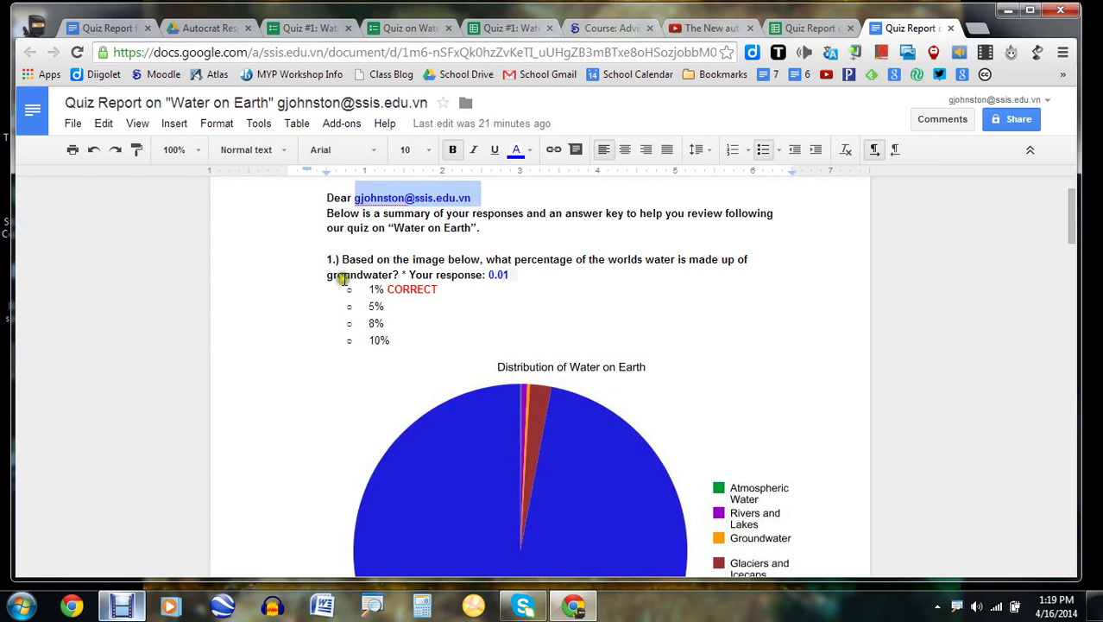
pyautogui.moveTo(326, 259); pyautogui.dragTo(387, 290)
pyautogui.click(510, 288)
pyautogui.click(445, 294)
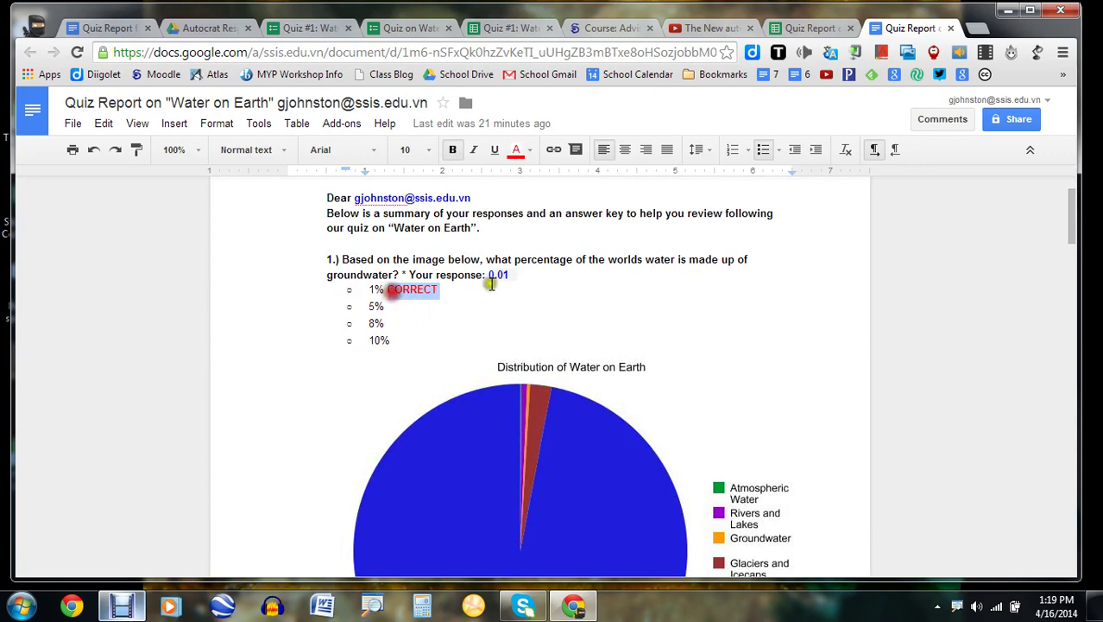
# Highlight the Jungle and Watershed responses and CORRECT mark, then go to the AUTOCRAT spreadsheet
pyautogui.scroll(-1, 727, 270)
pyautogui.scroll(-5, 727, 270)
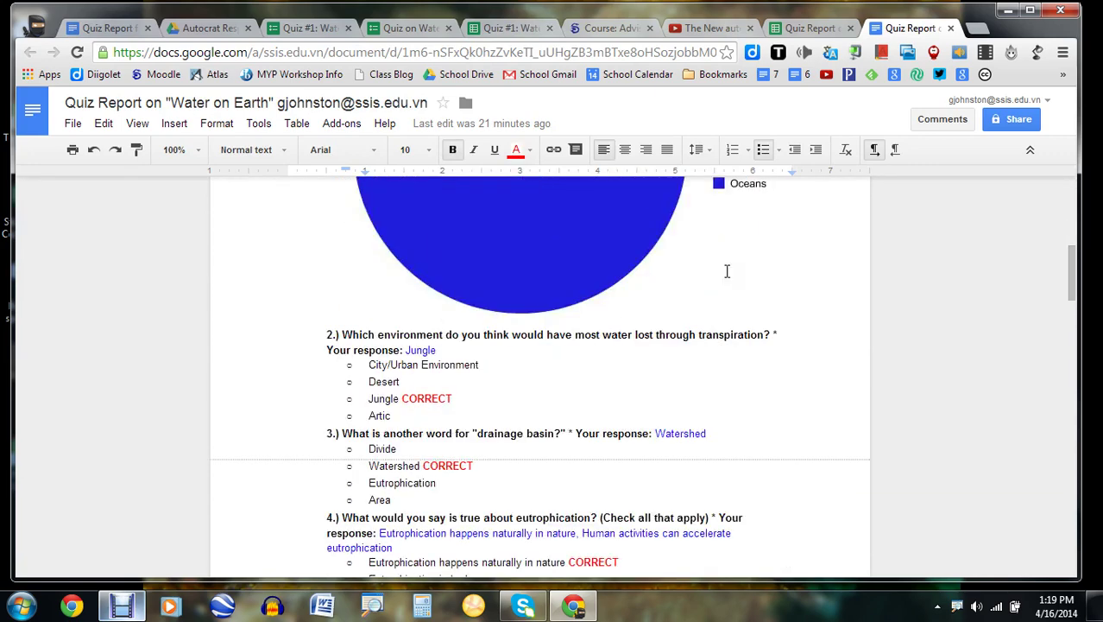
pyautogui.moveTo(445, 270); pyautogui.dragTo(406, 269)
pyautogui.moveTo(453, 316); pyautogui.dragTo(406, 317)
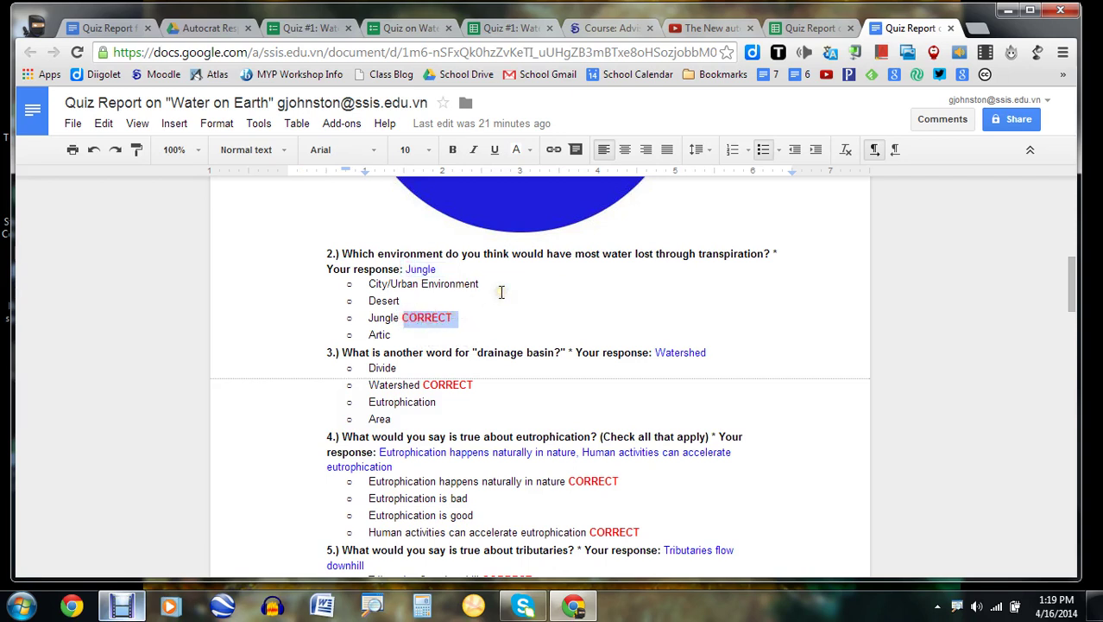
pyautogui.moveTo(715, 354); pyautogui.dragTo(661, 355)
pyautogui.scroll(-1, 921, 281)
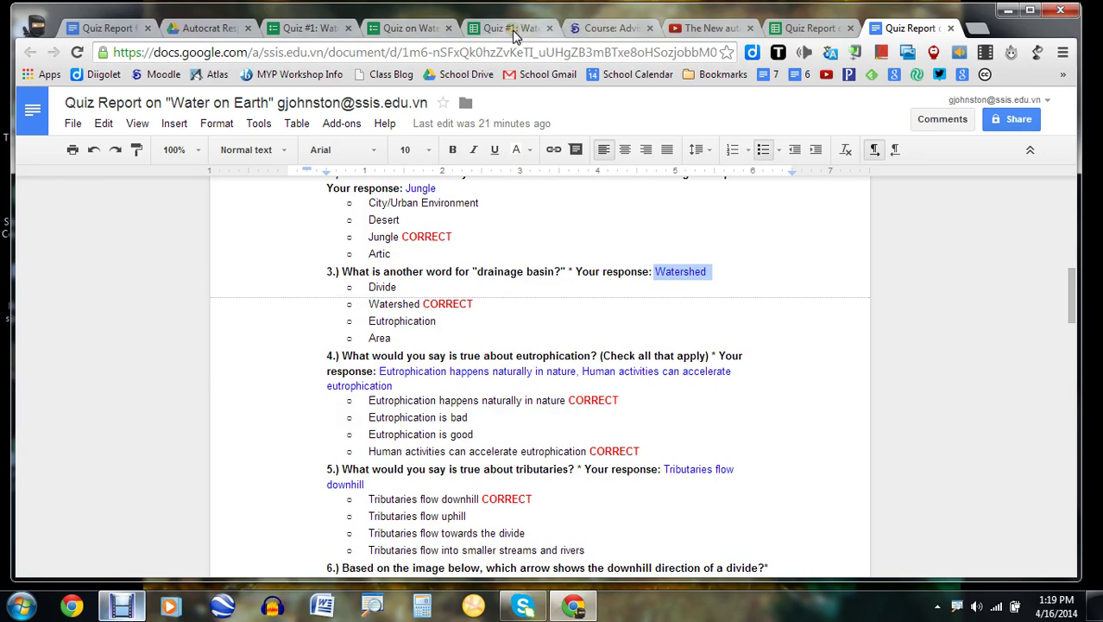
pyautogui.click(810, 28)
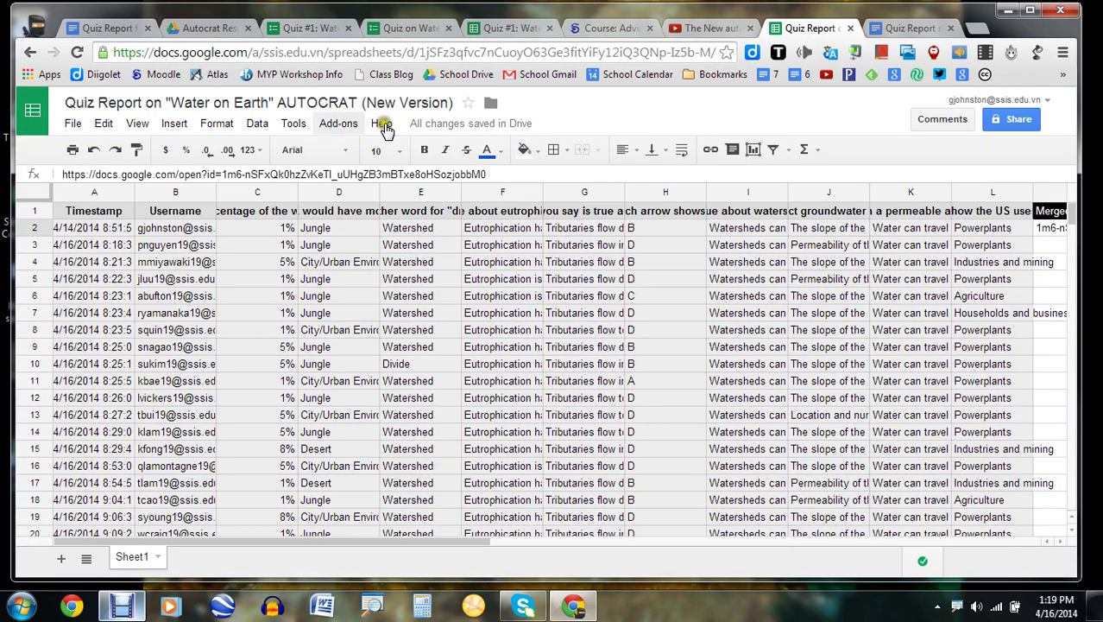
# Launch autoCrat from Add-ons to choose a merge template, then view the Quiz Report template doc
pyautogui.click(339, 126)
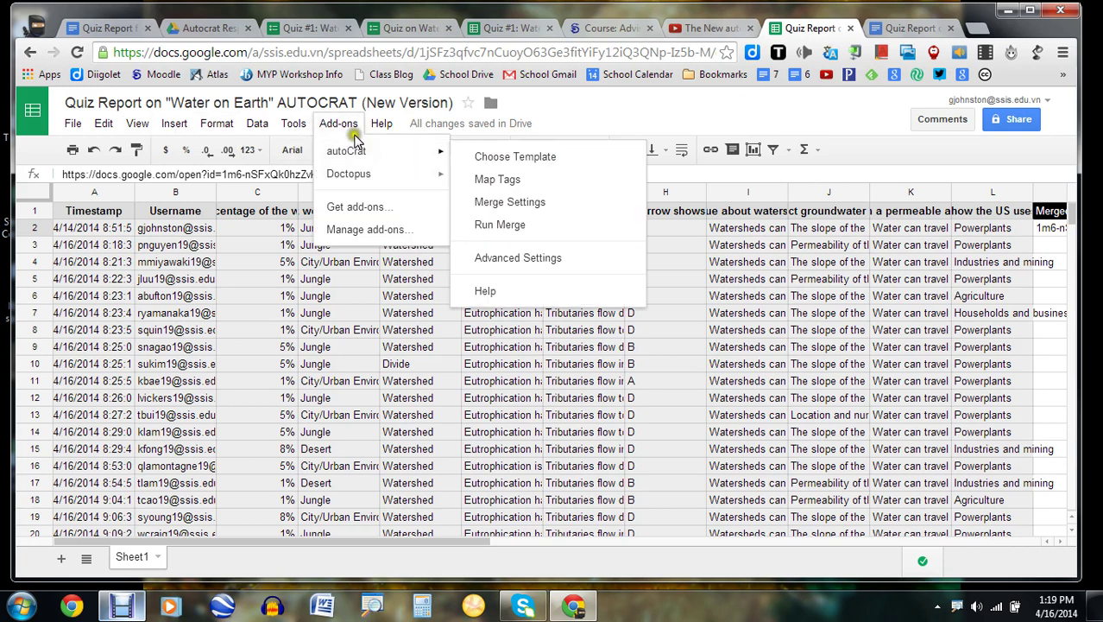
pyautogui.moveTo(358, 176)
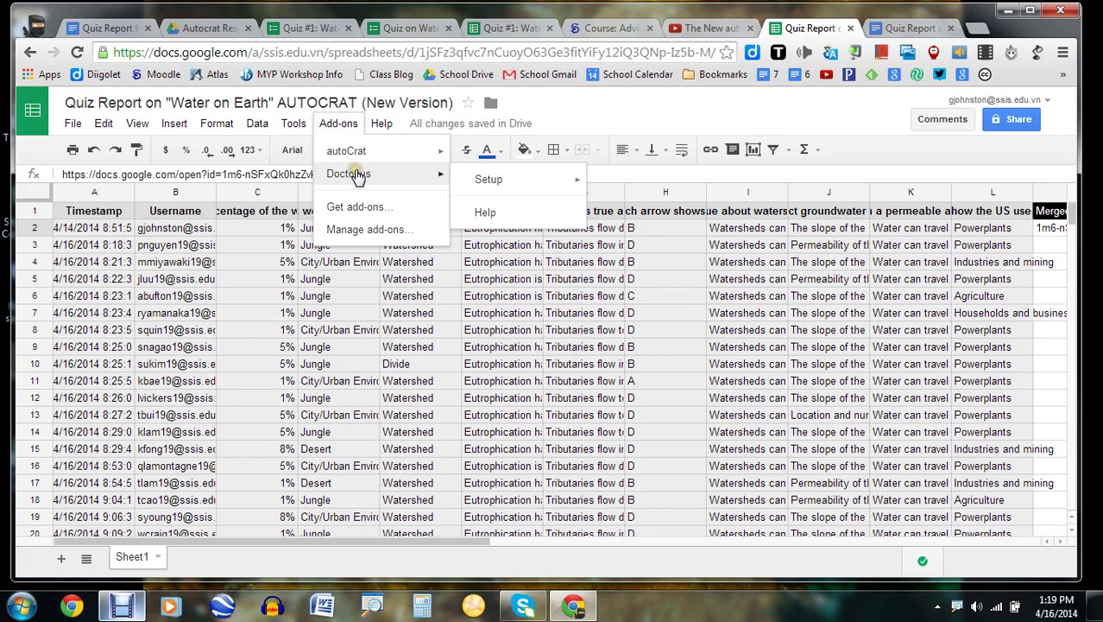
pyautogui.moveTo(357, 153)
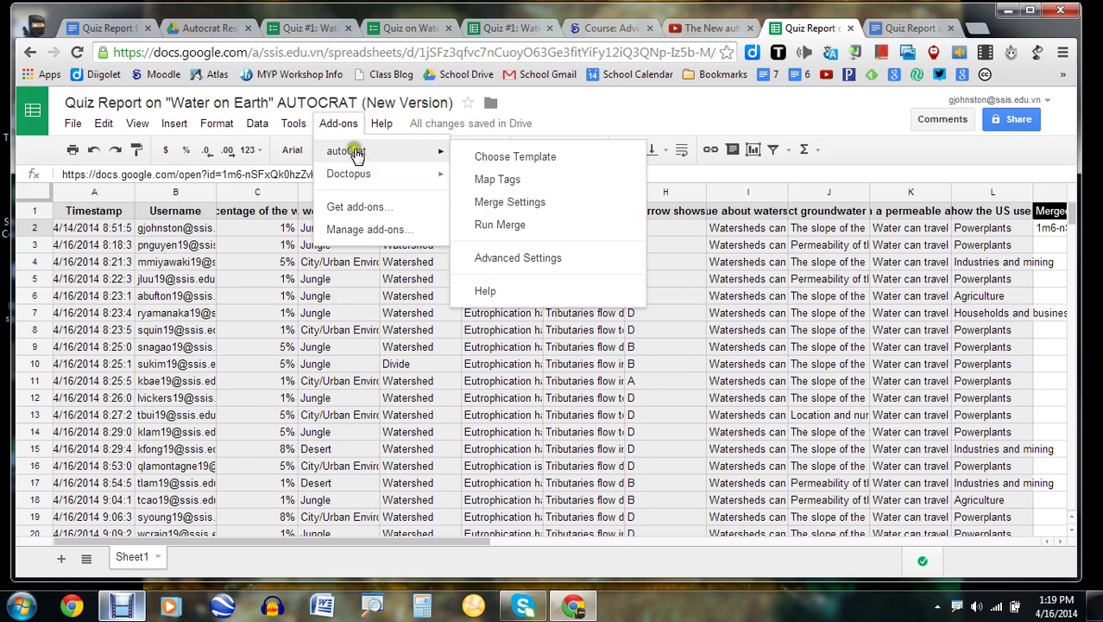
pyautogui.moveTo(383, 128)
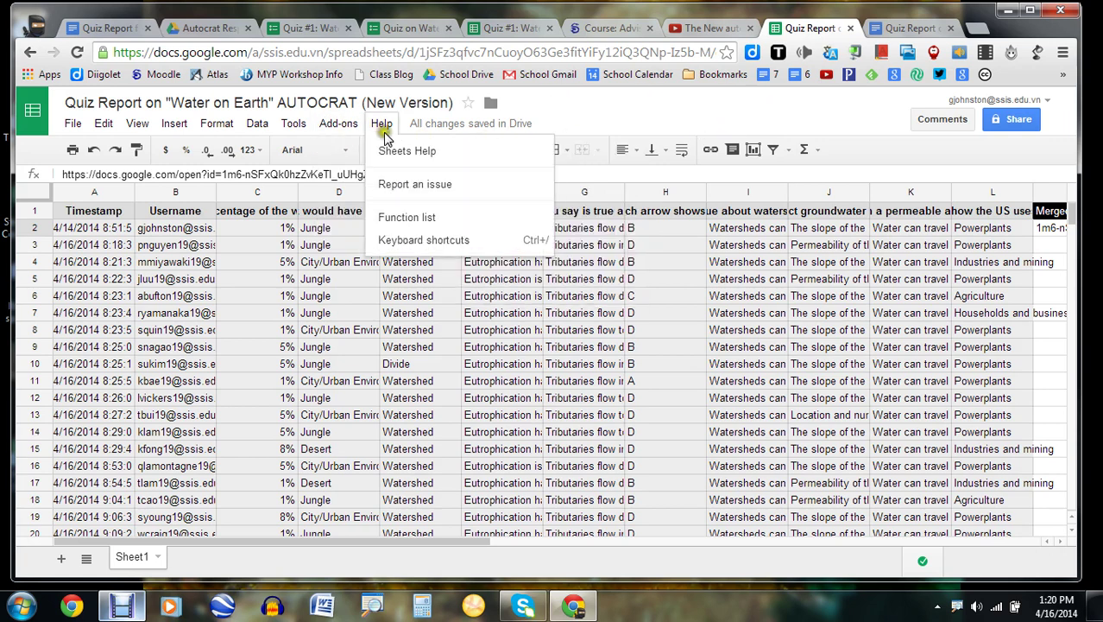
pyautogui.moveTo(338, 127)
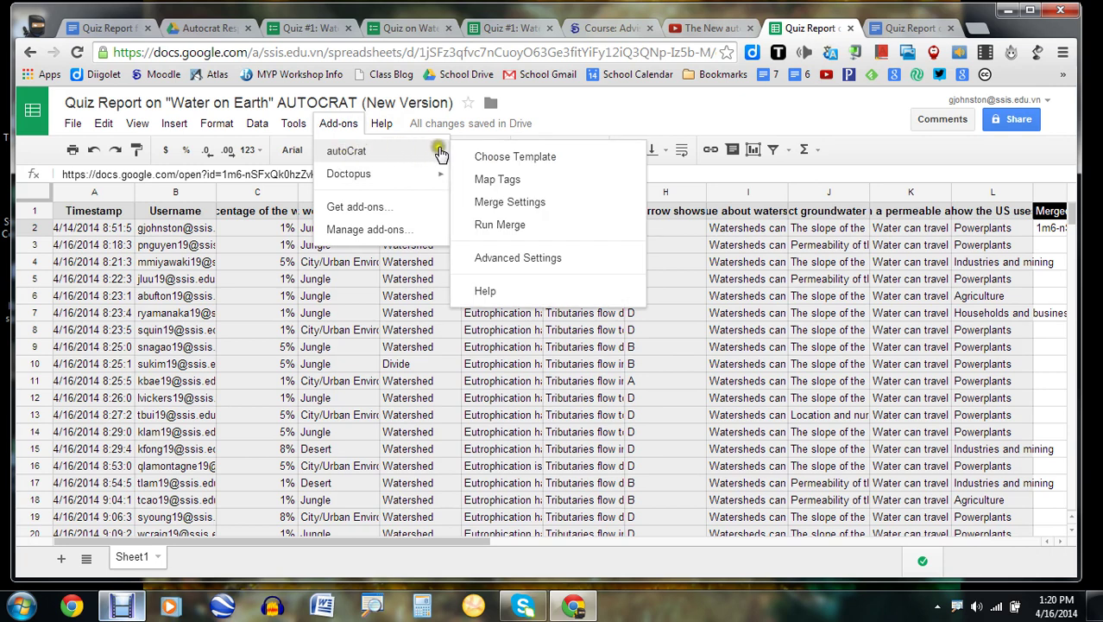
pyautogui.click(501, 177)
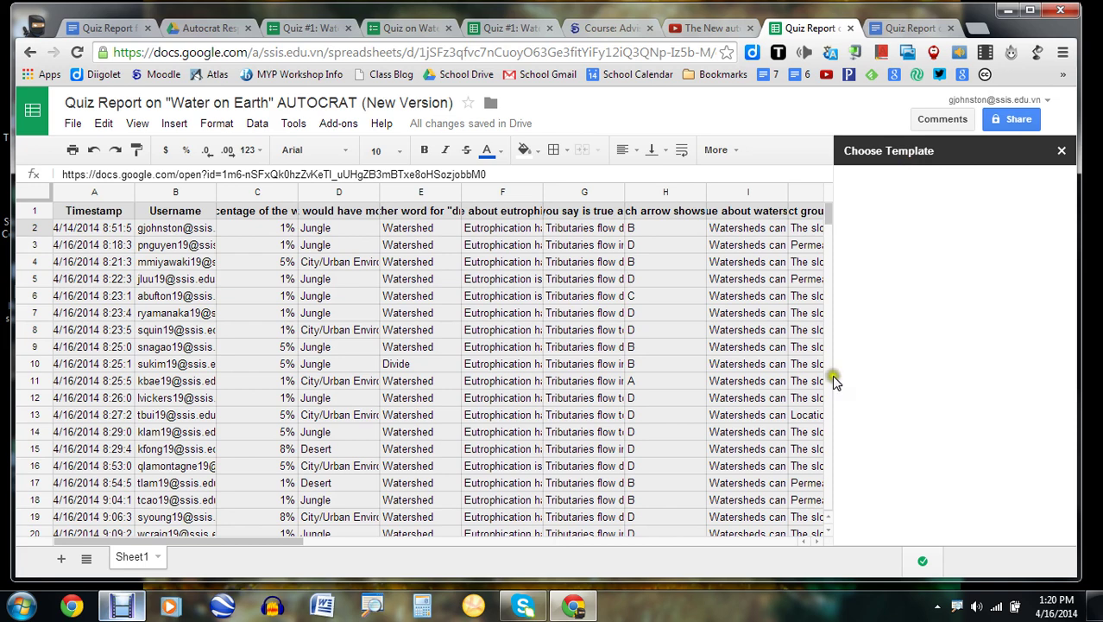
pyautogui.click(92, 29)
pyautogui.scroll(2, 575, 236)
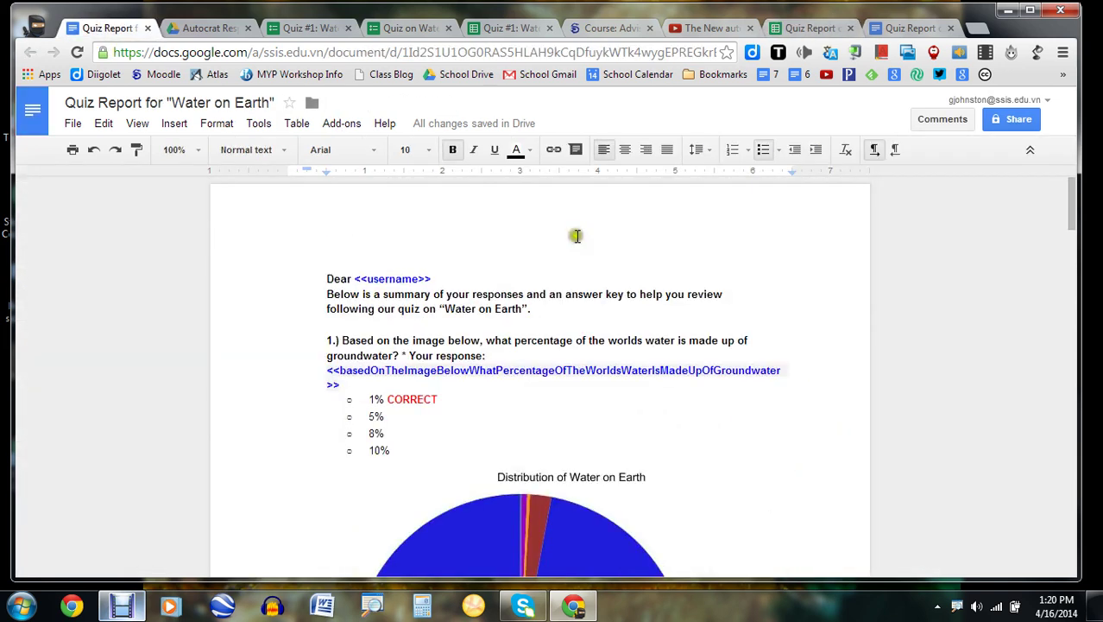
# Review the Quiz on Water questions in the form editor and the live form
pyautogui.click(304, 33)
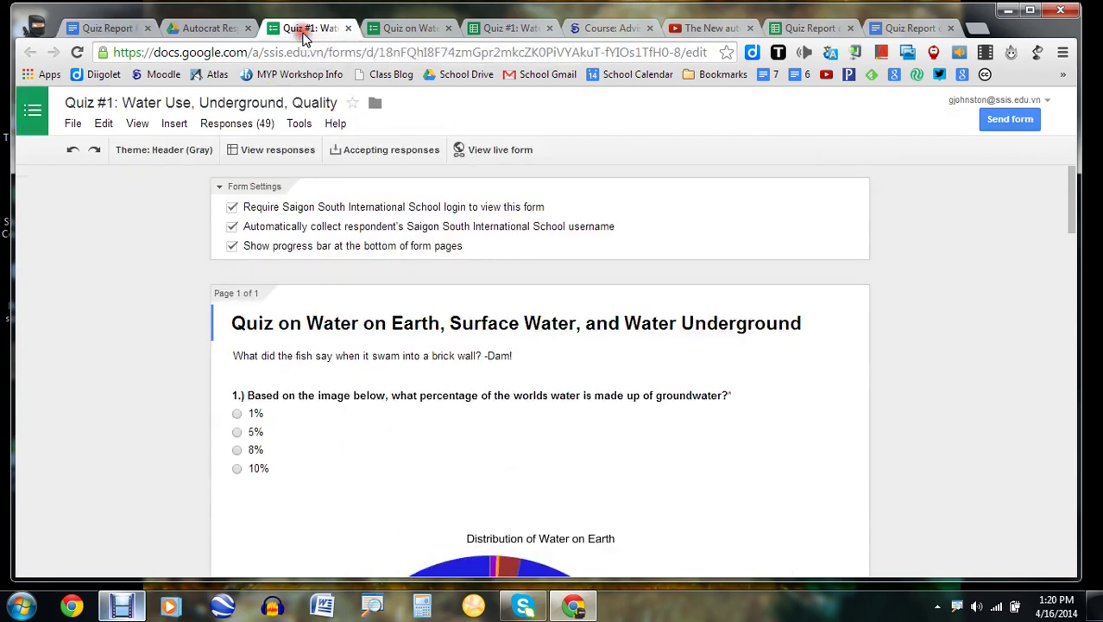
pyautogui.click(414, 29)
pyautogui.scroll(10, 431, 216)
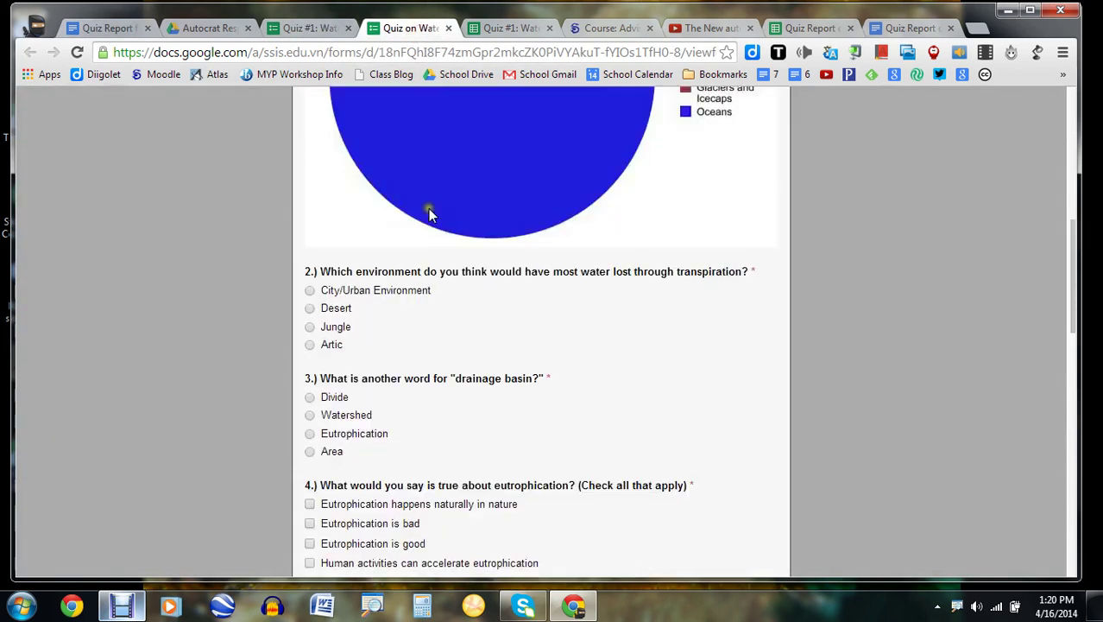
pyautogui.scroll(5, 430, 215)
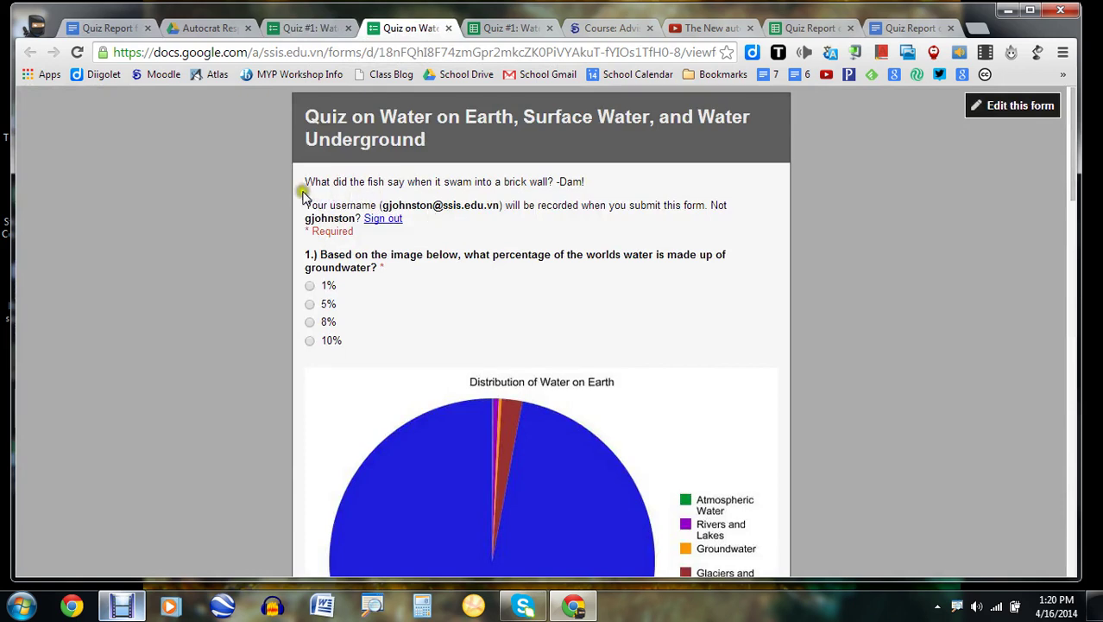
pyautogui.moveTo(308, 256); pyautogui.dragTo(545, 588)
# Check the <<username>> merge tag in the template, then return to the AUTOCRAT spreadsheet
pyautogui.click(108, 28)
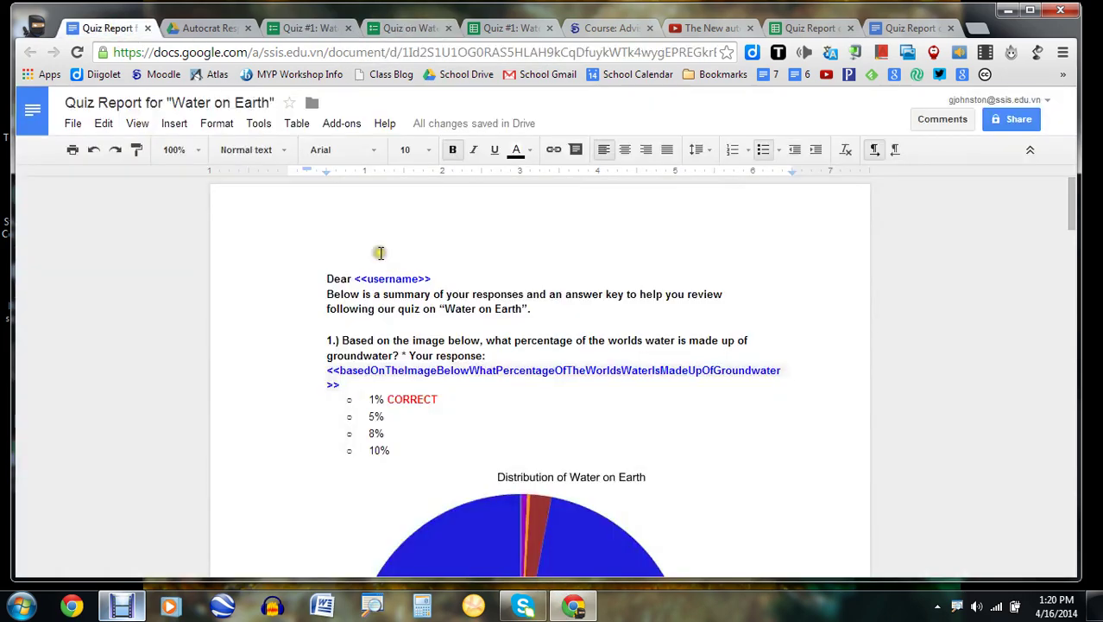
pyautogui.moveTo(433, 276); pyautogui.dragTo(355, 279)
pyautogui.click(809, 28)
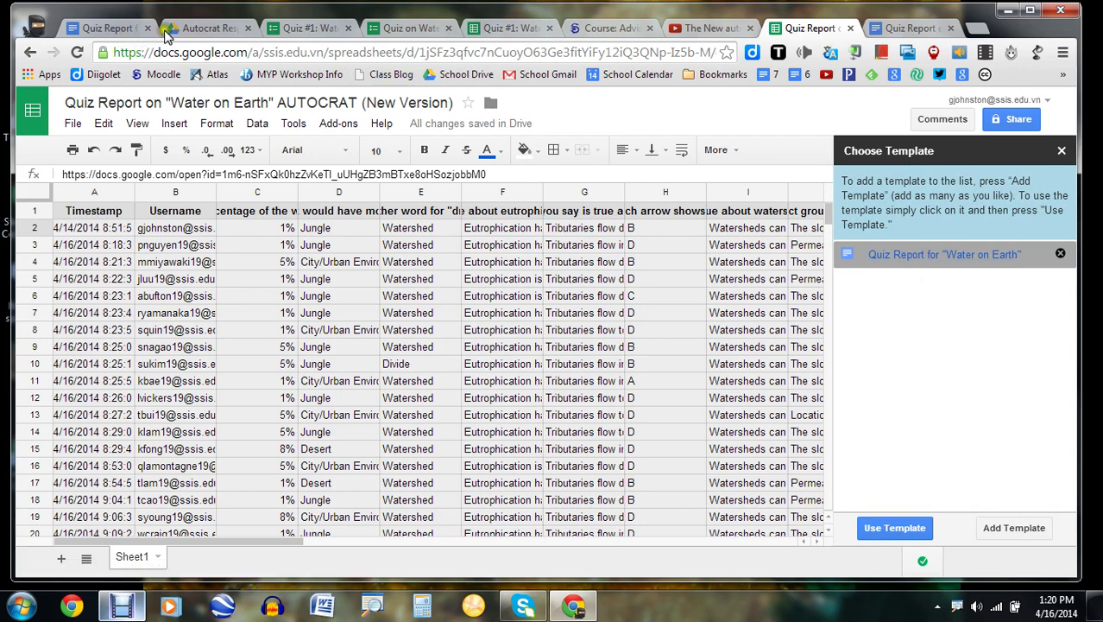
# After checking the Autocrat Responses folder, use Quiz Report as the template and close the form
pyautogui.click(205, 29)
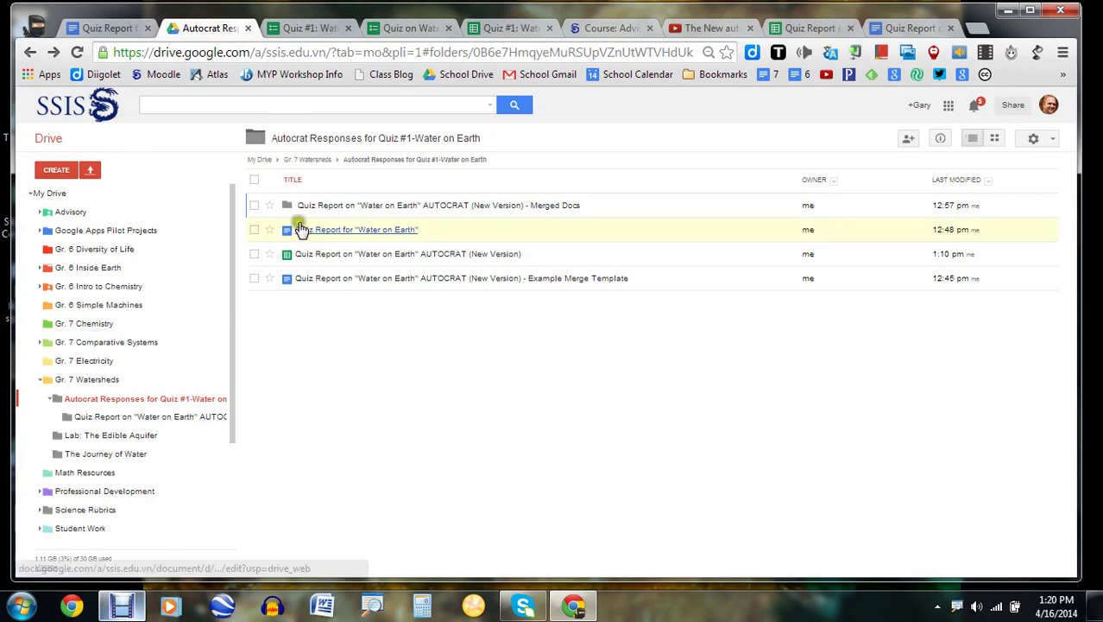
pyautogui.click(787, 33)
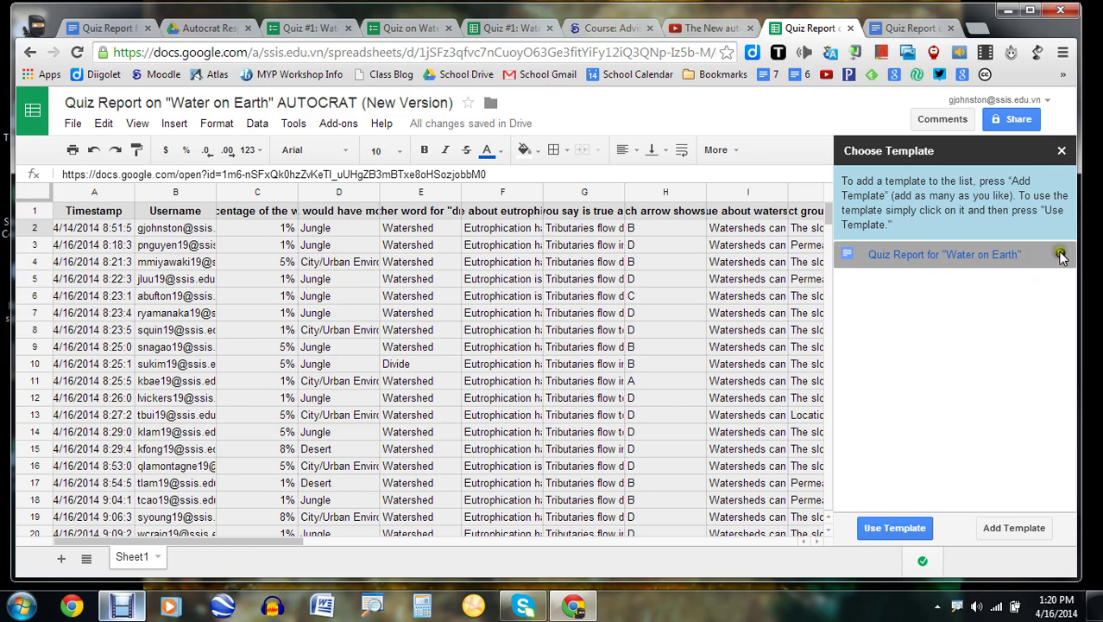
pyautogui.click(880, 527)
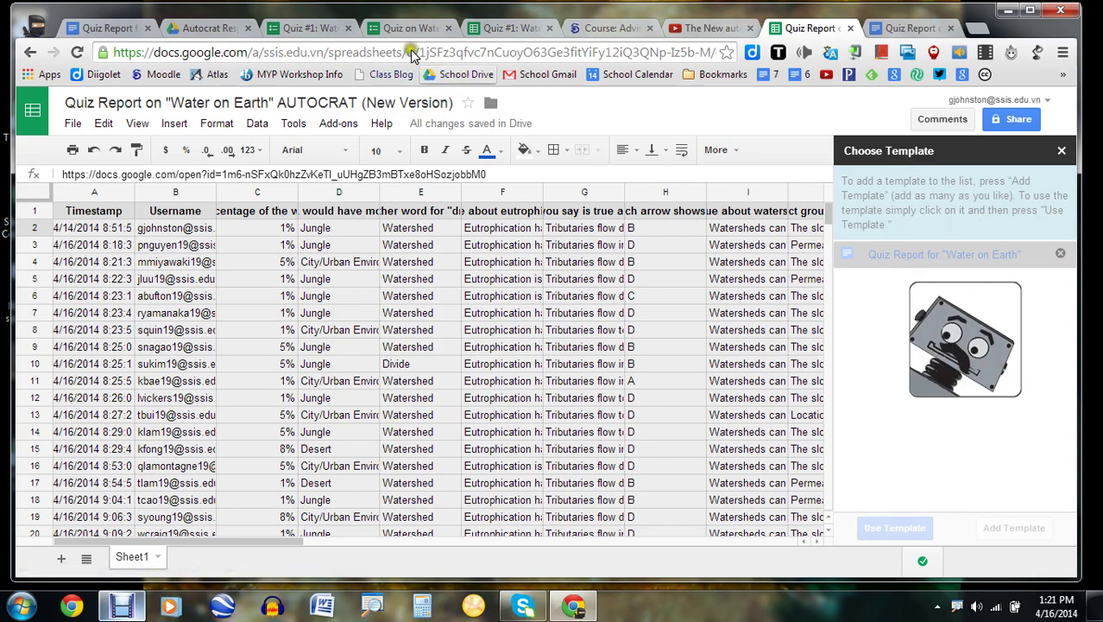
pyautogui.click(399, 27)
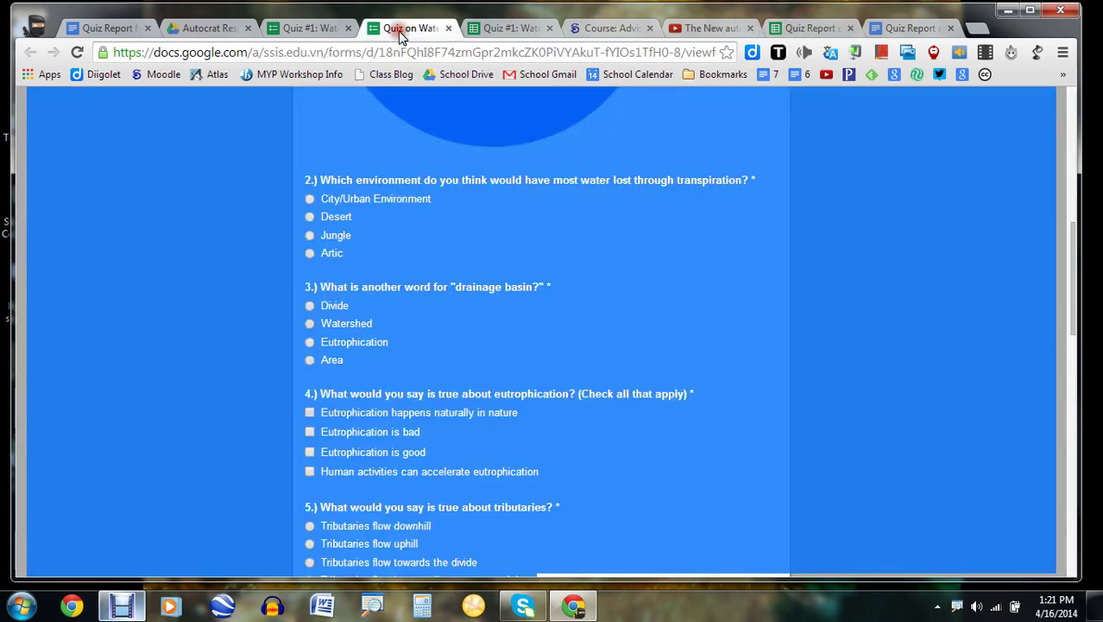
pyautogui.click(449, 28)
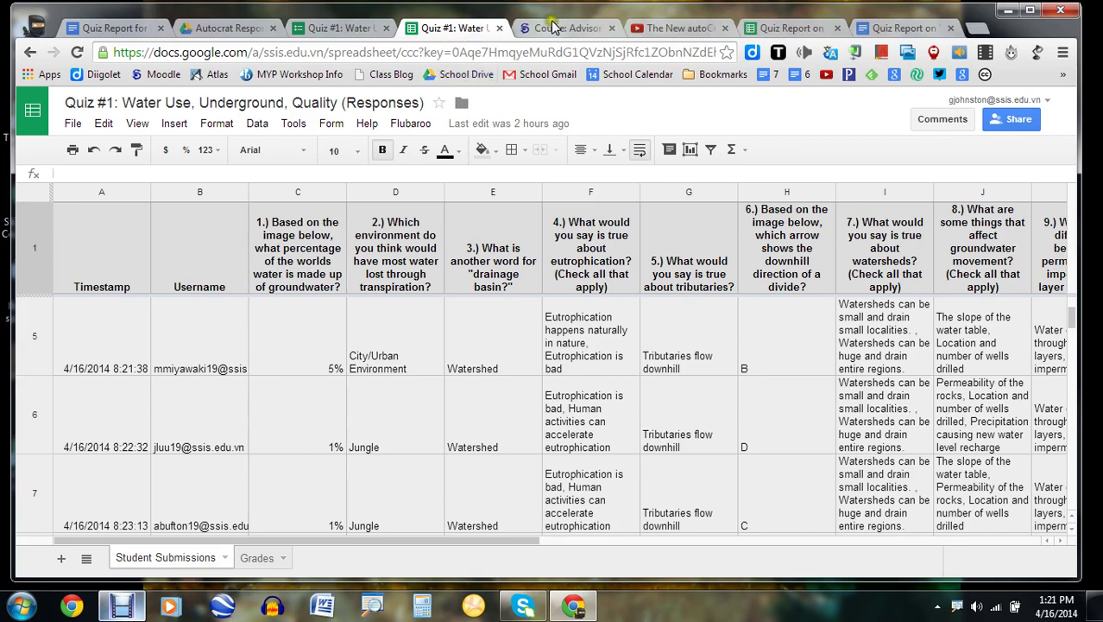
pyautogui.click(786, 27)
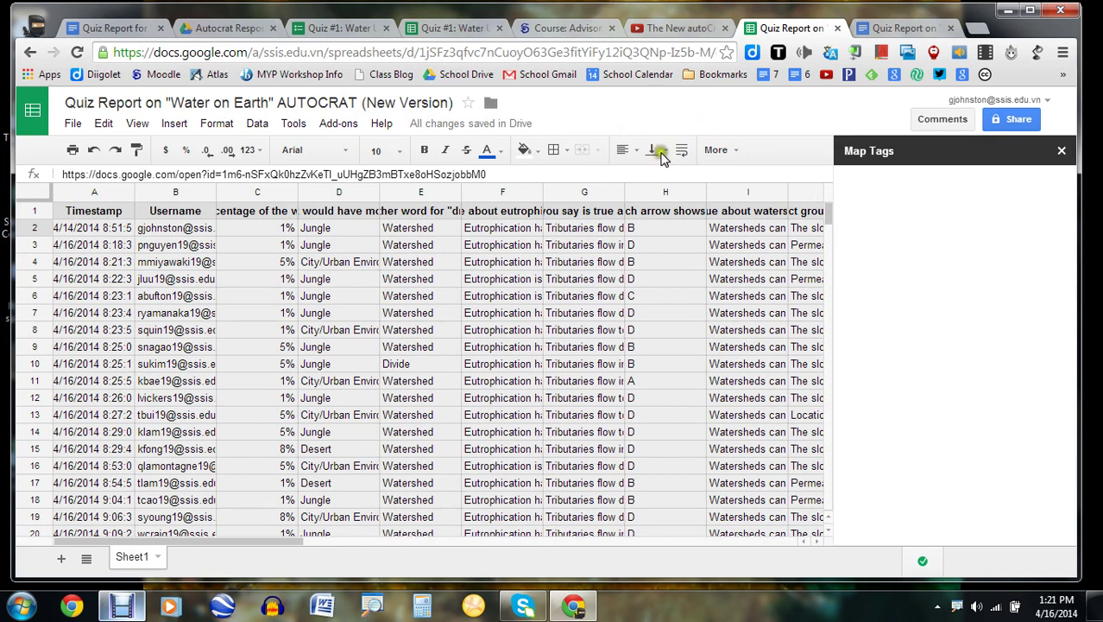
# Compare the template's <<username>> tag, then scroll the Map Tags list with username paired to Username
pyautogui.click(129, 28)
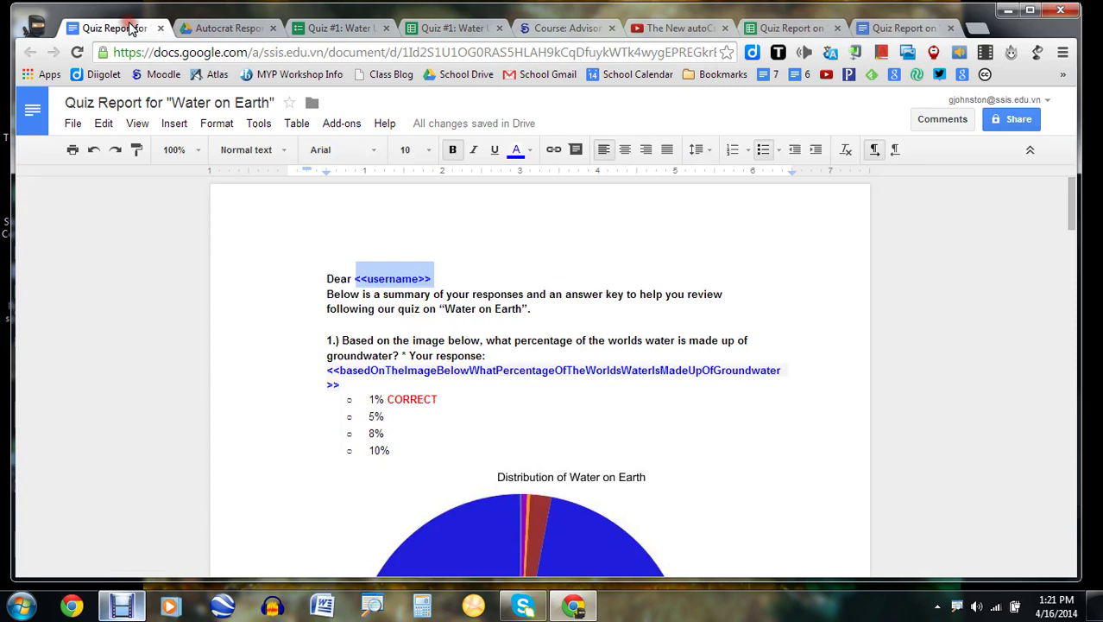
pyautogui.moveTo(439, 278); pyautogui.dragTo(355, 279)
pyautogui.click(790, 29)
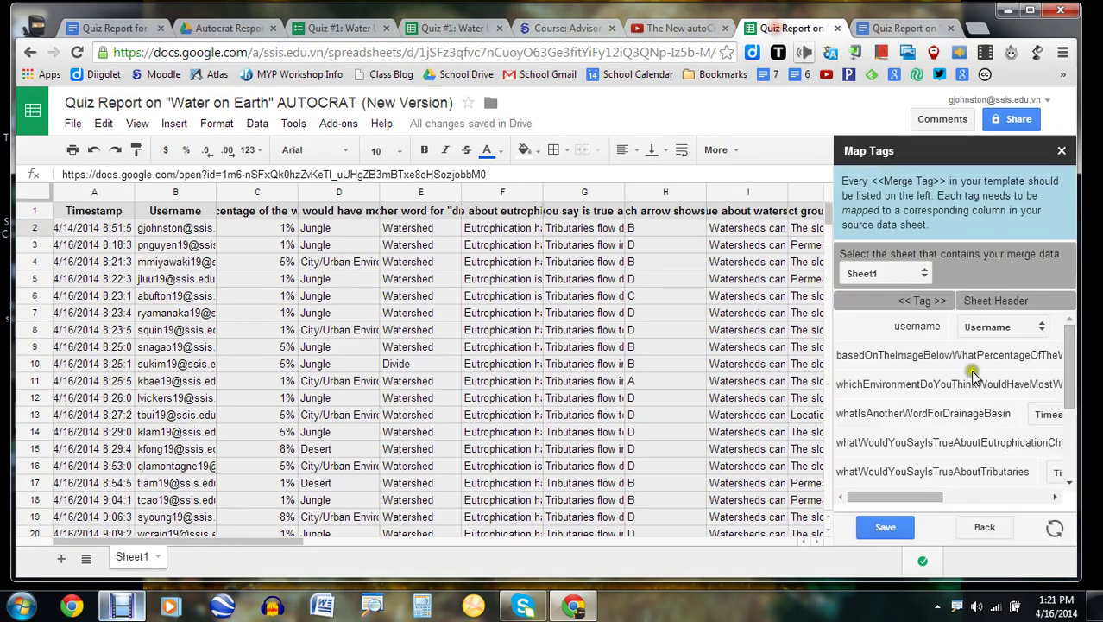
pyautogui.scroll(-1, 1058, 362)
pyautogui.moveTo(918, 497); pyautogui.dragTo(1033, 500)
pyautogui.moveTo(1068, 382); pyautogui.dragTo(1073, 369)
pyautogui.moveTo(1003, 496); pyautogui.dragTo(901, 496)
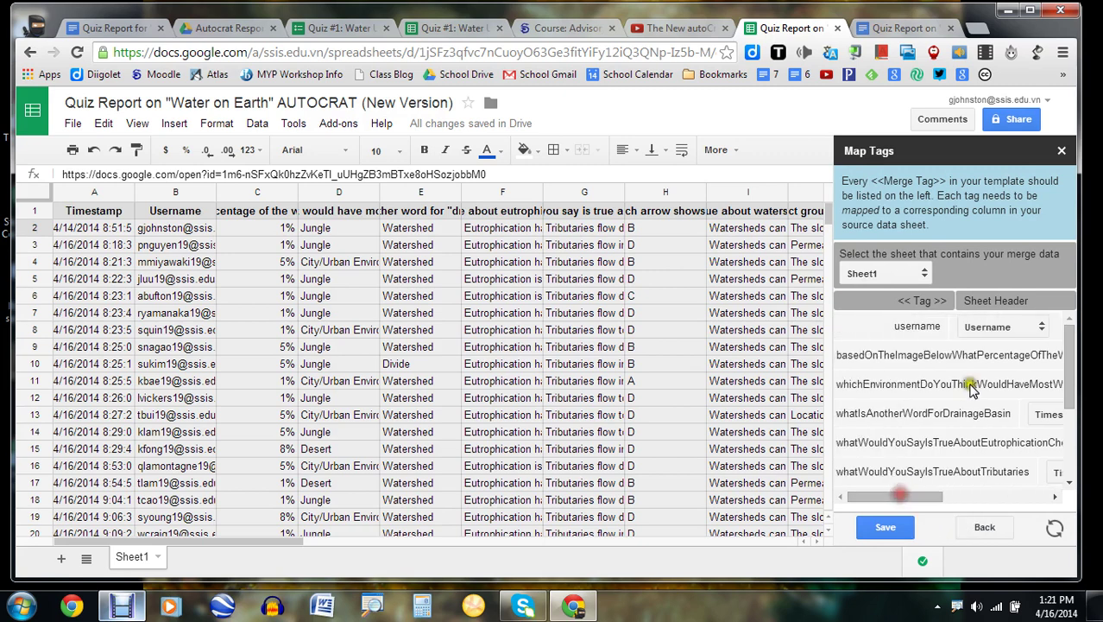
# Keep username on Username, map the first question tag to question 1 and transpiration to question 2
pyautogui.click(1040, 329)
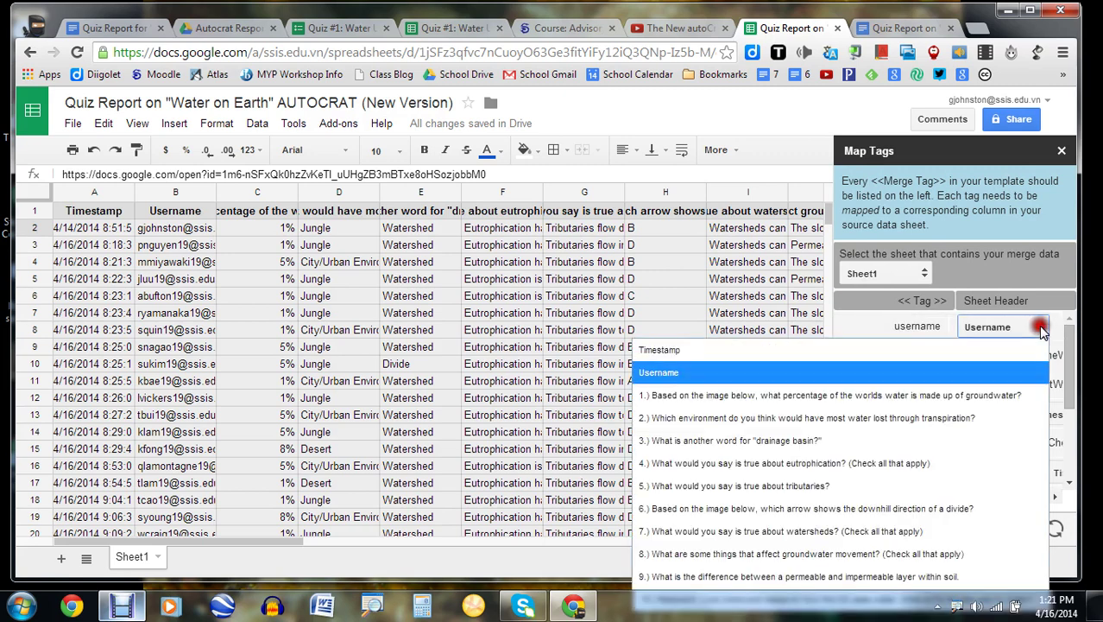
pyautogui.click(1023, 373)
pyautogui.moveTo(922, 496); pyautogui.dragTo(883, 501)
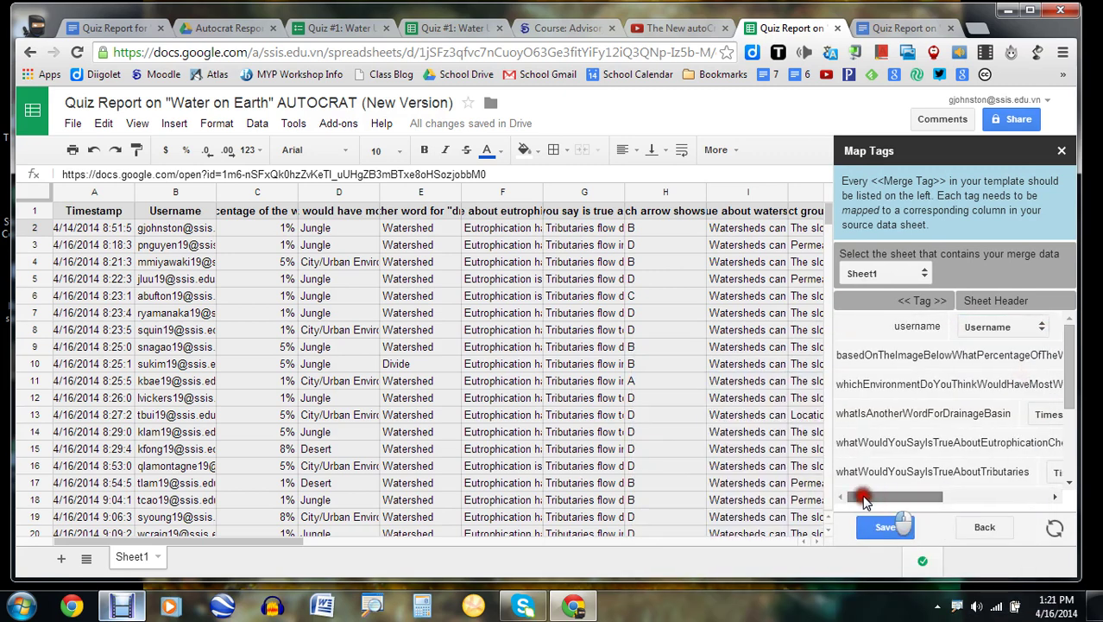
pyautogui.moveTo(849, 354); pyautogui.dragTo(927, 362)
pyautogui.moveTo(899, 497); pyautogui.dragTo(1038, 497)
pyautogui.click(1048, 361)
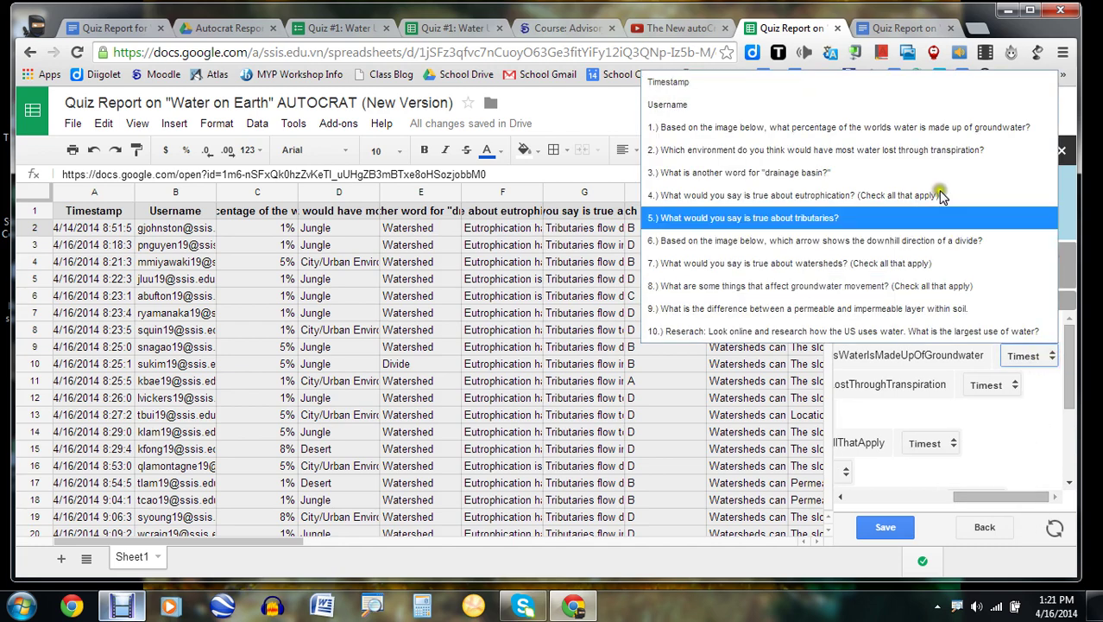
pyautogui.click(943, 131)
pyautogui.click(1015, 386)
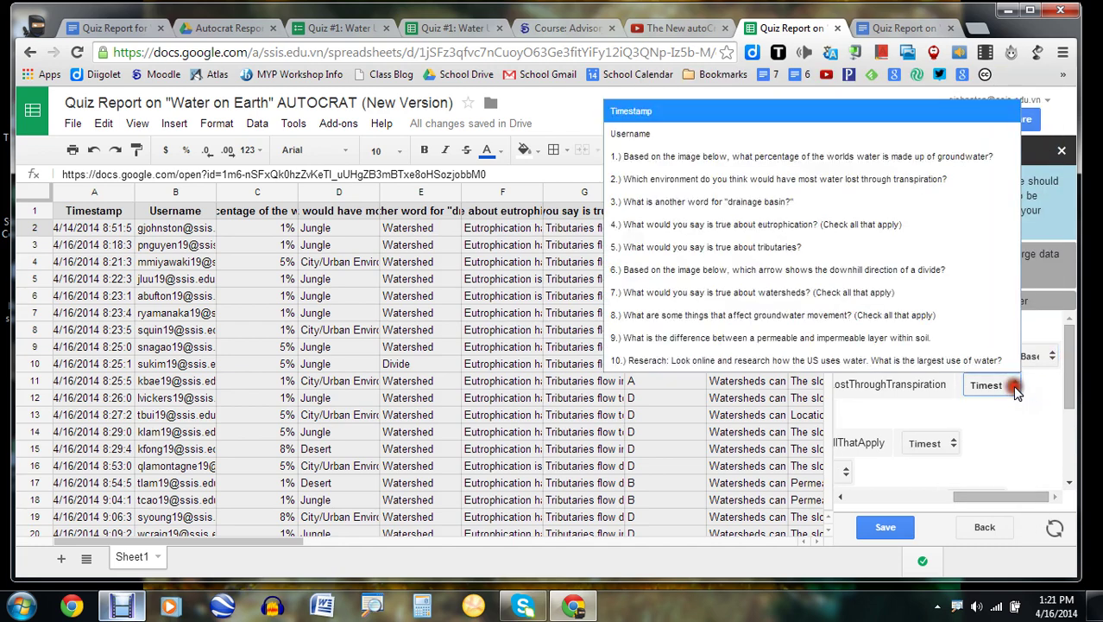
pyautogui.click(932, 181)
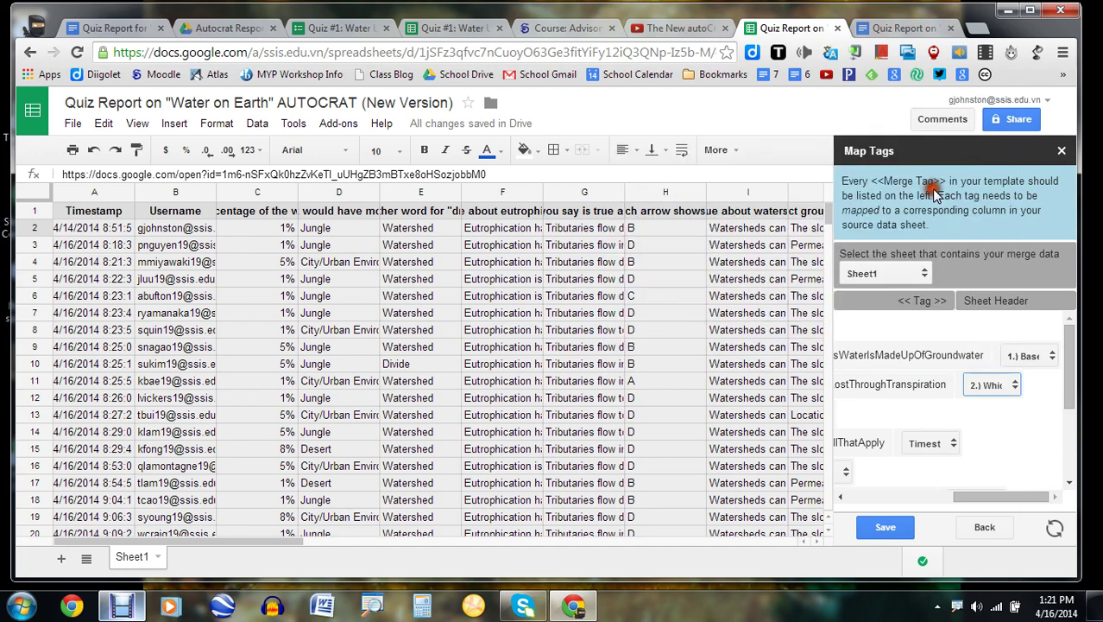
# Map the drainage basin, eutrophication and tributaries tags to questions 3, 4 and 5
pyautogui.moveTo(963, 491); pyautogui.dragTo(906, 492)
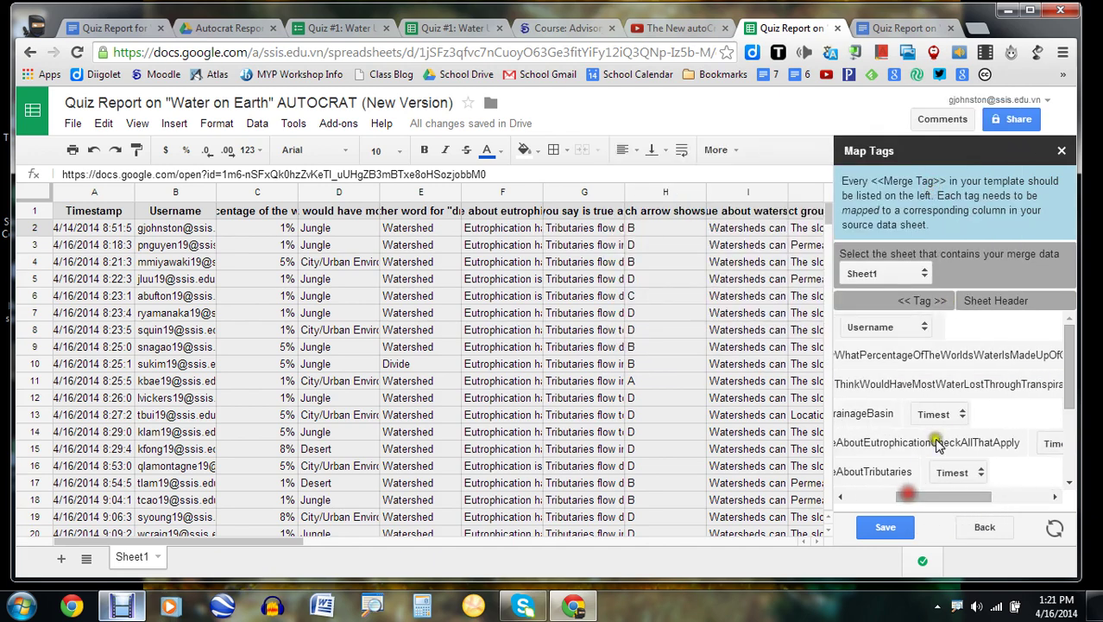
pyautogui.click(955, 417)
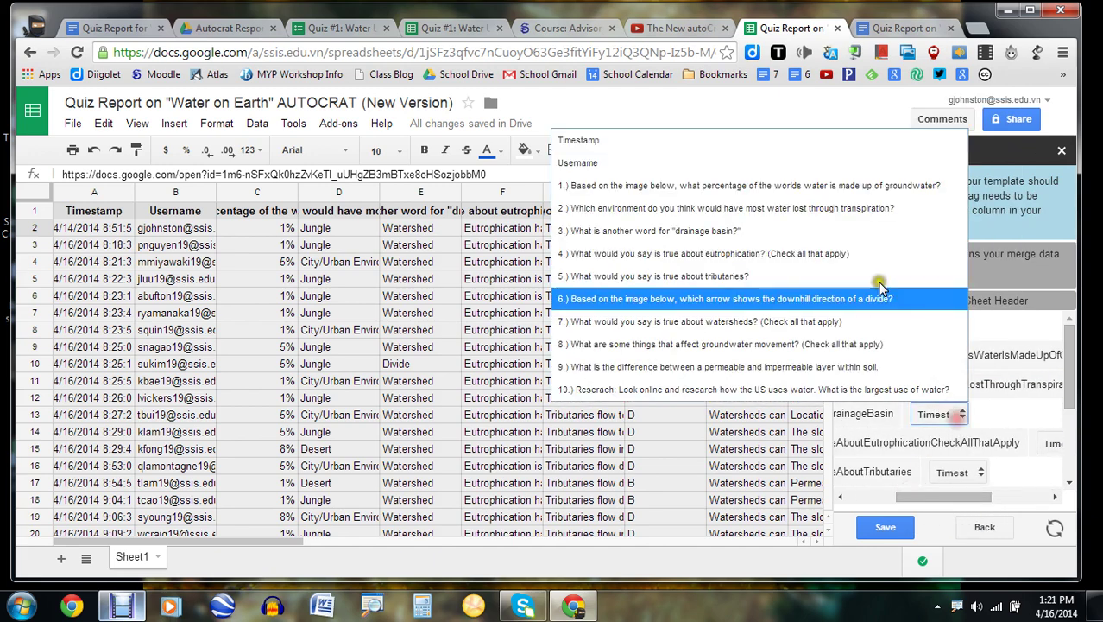
pyautogui.click(853, 231)
pyautogui.moveTo(964, 499); pyautogui.dragTo(1001, 479)
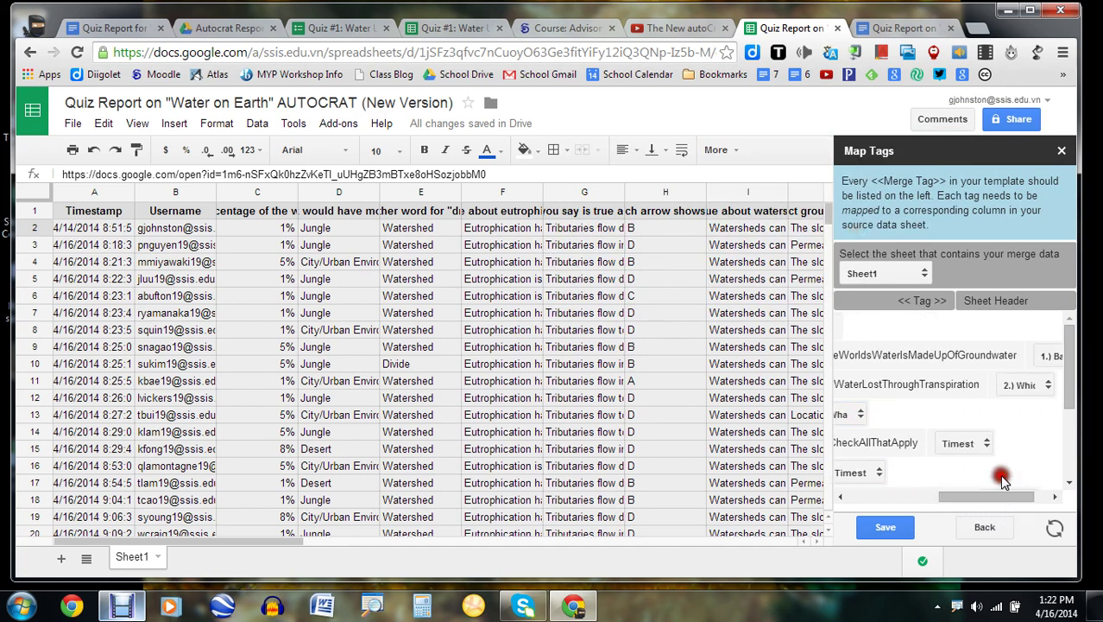
pyautogui.click(987, 453)
pyautogui.click(909, 283)
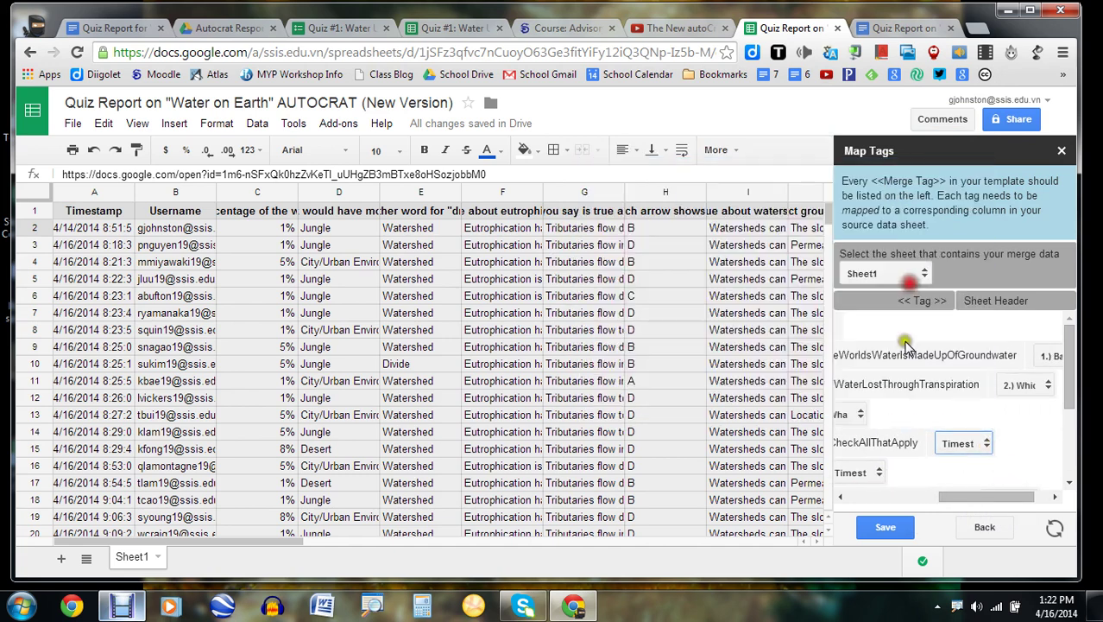
pyautogui.moveTo(976, 492); pyautogui.dragTo(937, 502)
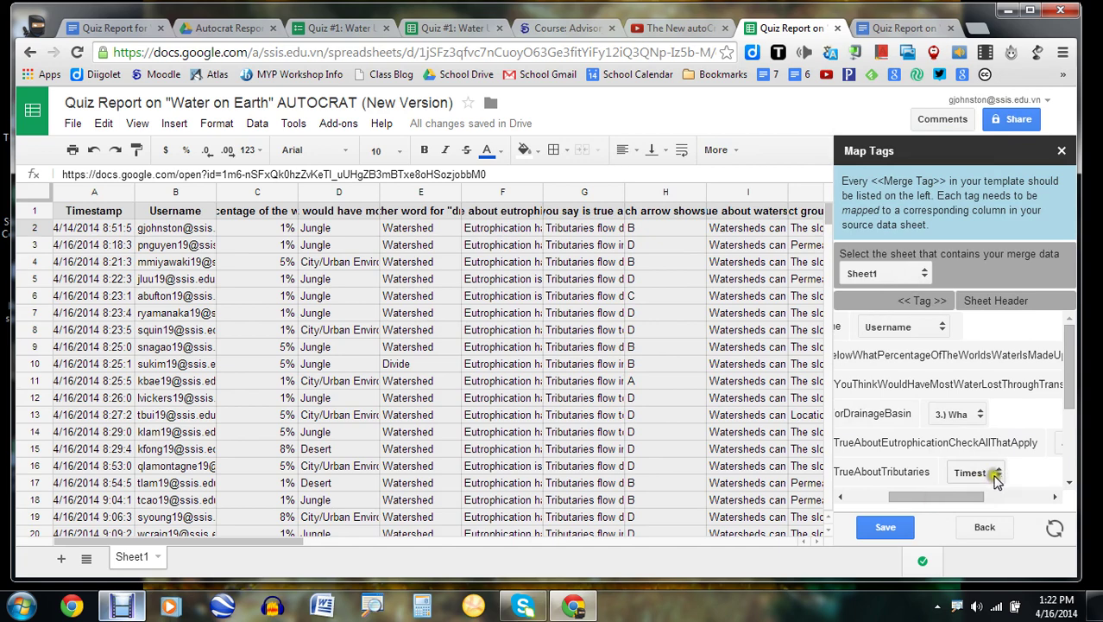
pyautogui.click(982, 475)
pyautogui.click(950, 335)
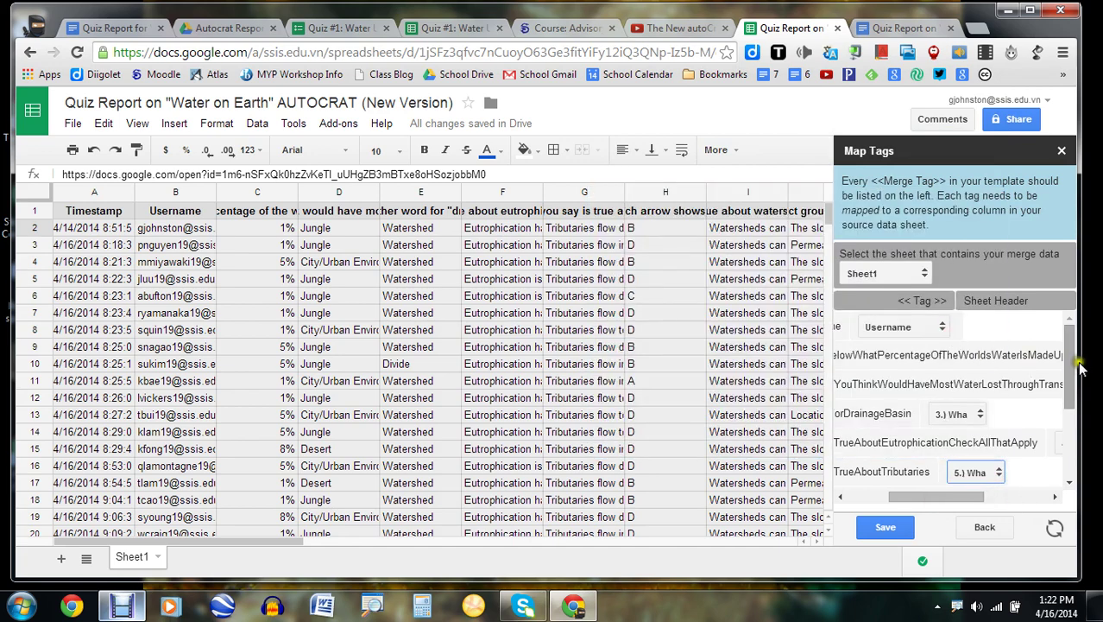
# Map downhill divide, watersheds, groundwater movement, permeable layer and largest water use to questions 6–10
pyautogui.scroll(-3, 1062, 380)
pyautogui.moveTo(930, 506); pyautogui.dragTo(982, 503)
pyautogui.click(1025, 367)
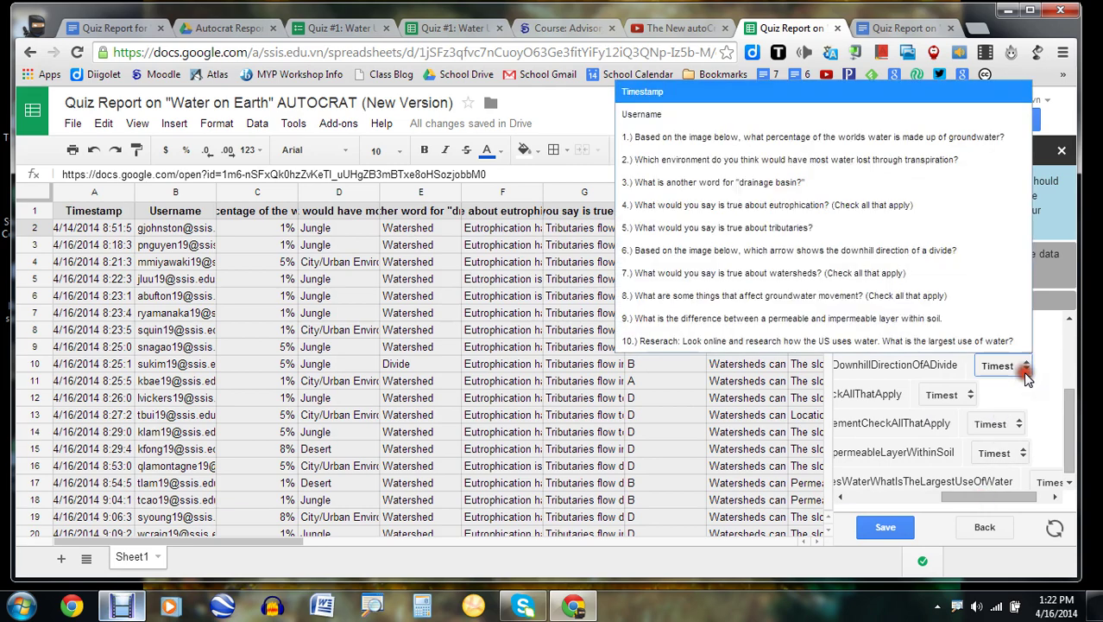
pyautogui.click(942, 252)
pyautogui.click(967, 394)
pyautogui.click(916, 307)
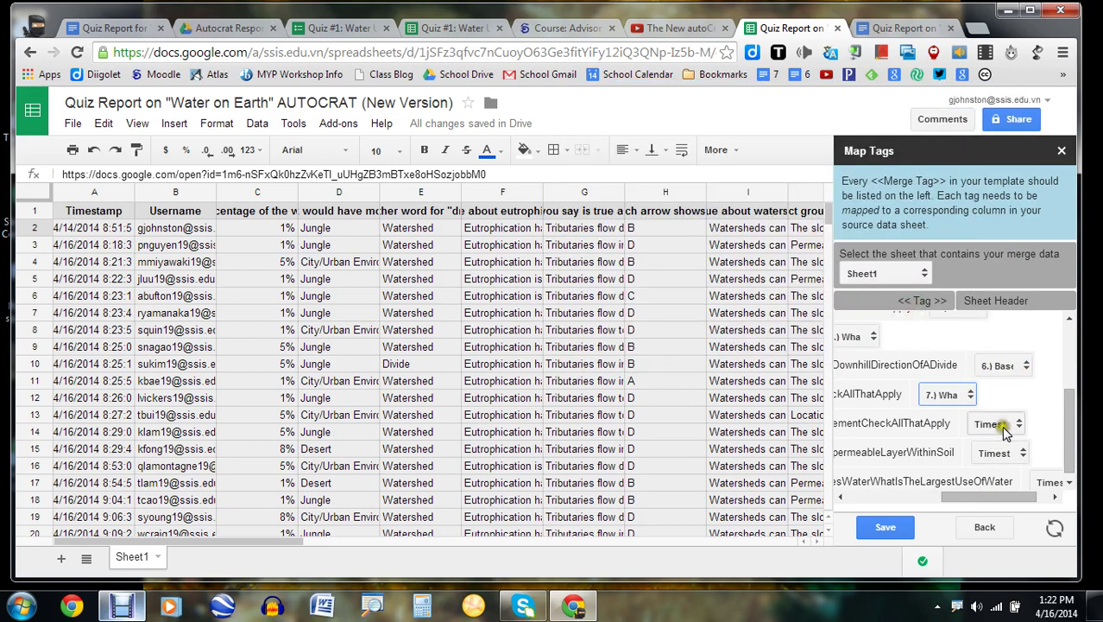
pyautogui.click(1004, 425)
pyautogui.click(902, 351)
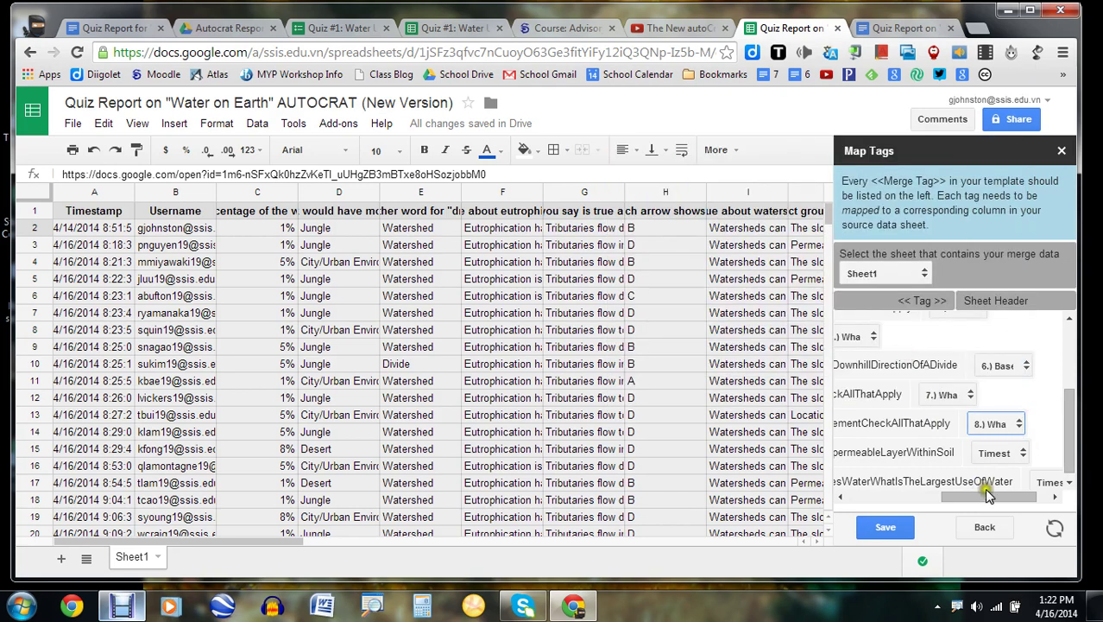
pyautogui.click(1019, 454)
pyautogui.click(967, 402)
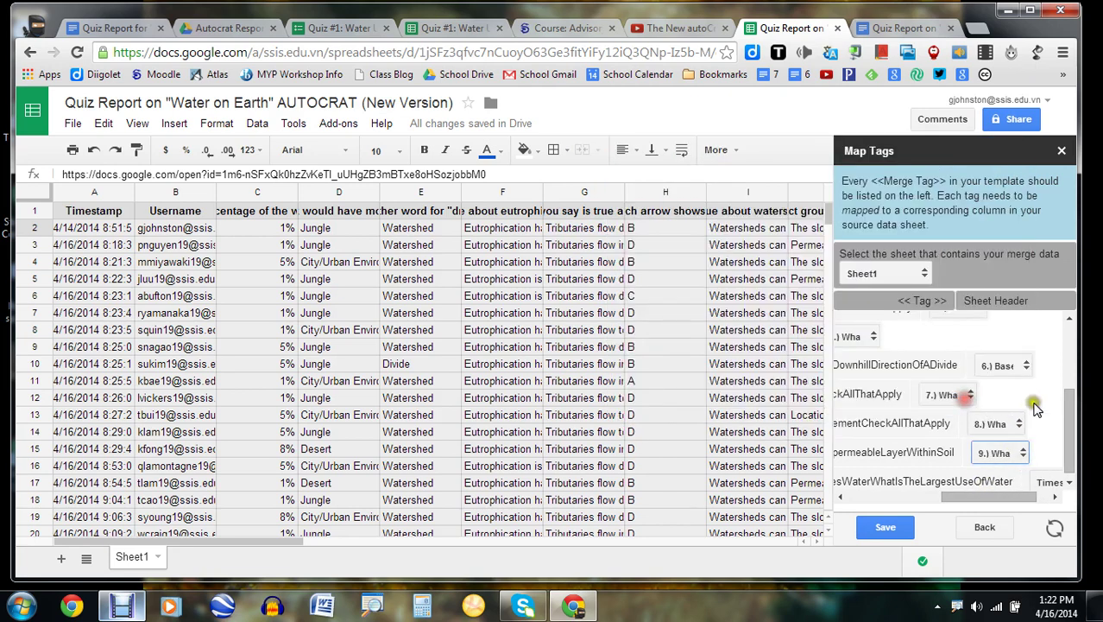
pyautogui.moveTo(990, 497); pyautogui.dragTo(912, 495)
pyautogui.click(1032, 475)
pyautogui.click(1003, 447)
# Compare the username tag name against the responses sheet and the template's <<username>> tag
pyautogui.moveTo(1076, 423); pyautogui.dragTo(1067, 333)
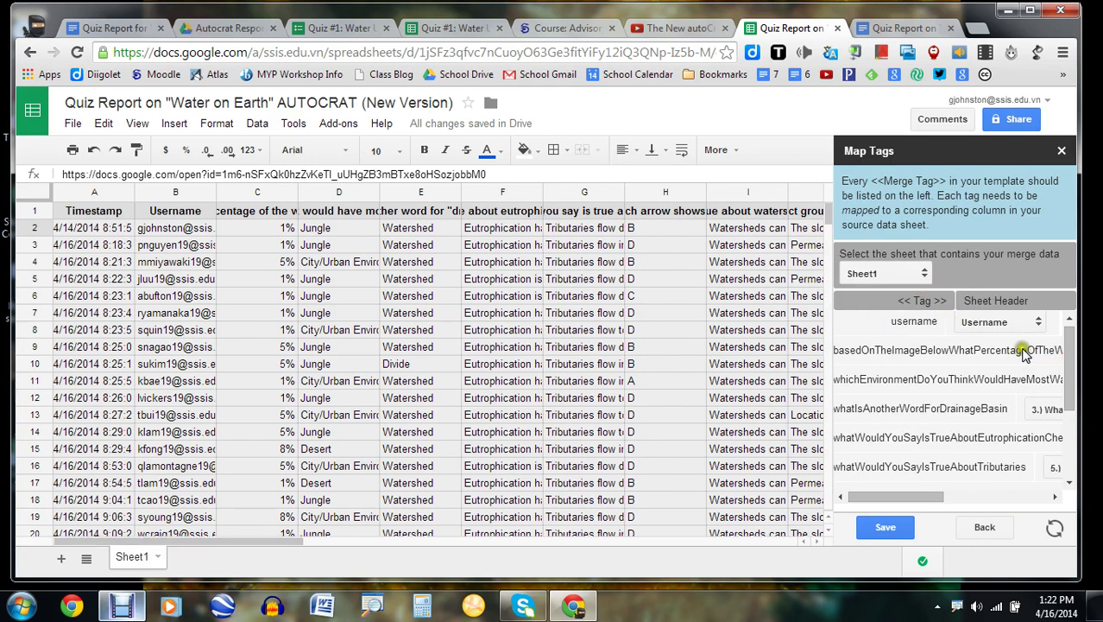
pyautogui.moveTo(917, 498); pyautogui.dragTo(866, 494)
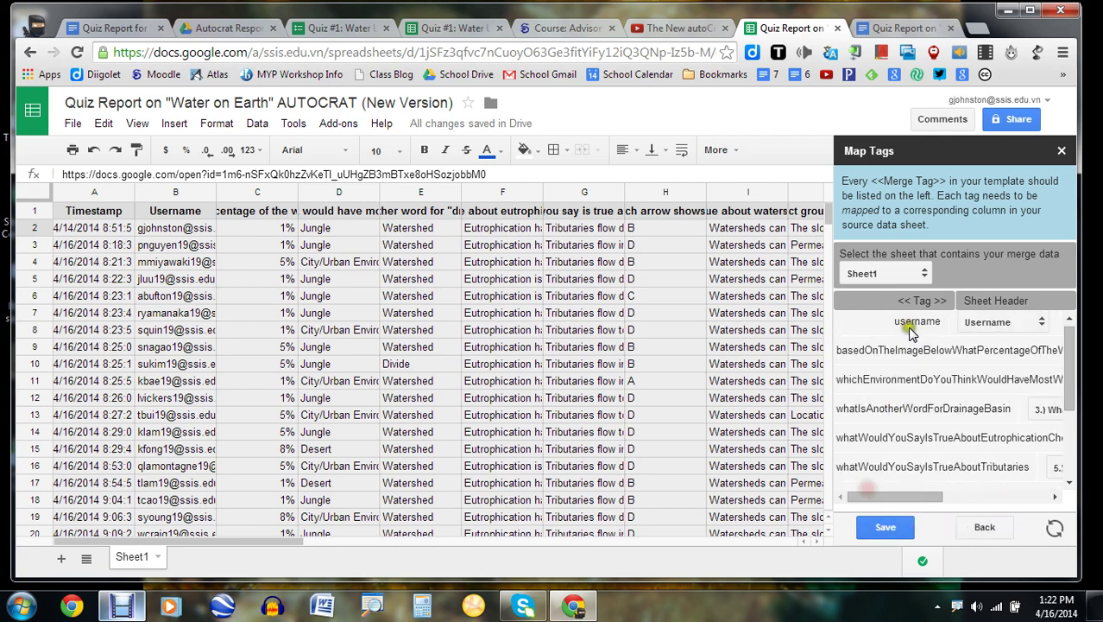
pyautogui.moveTo(896, 322); pyautogui.dragTo(944, 321)
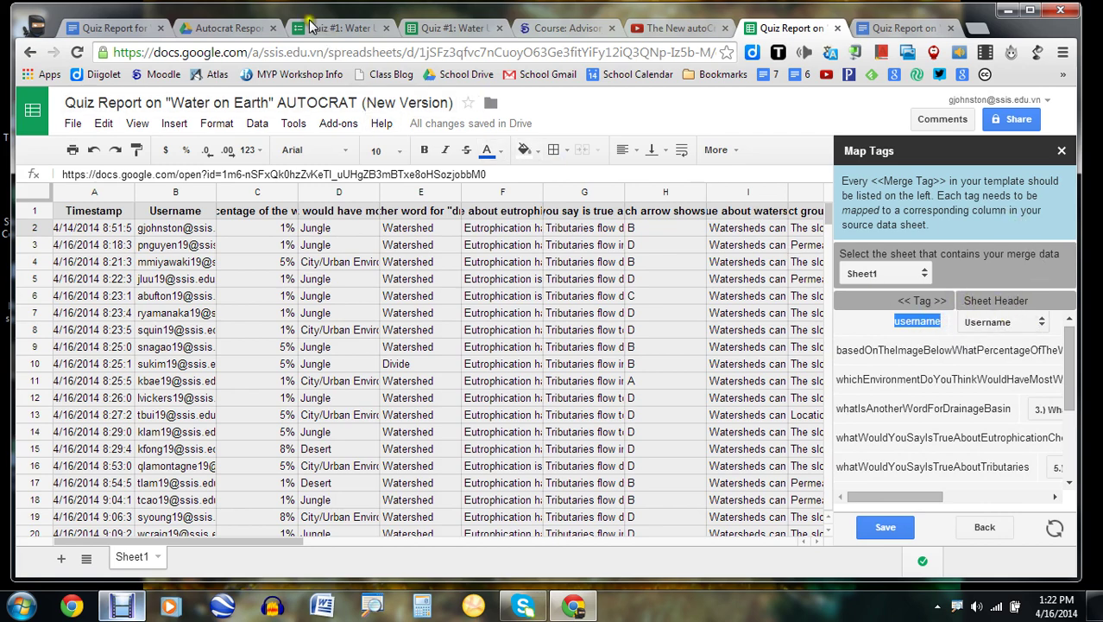
pyautogui.click(474, 30)
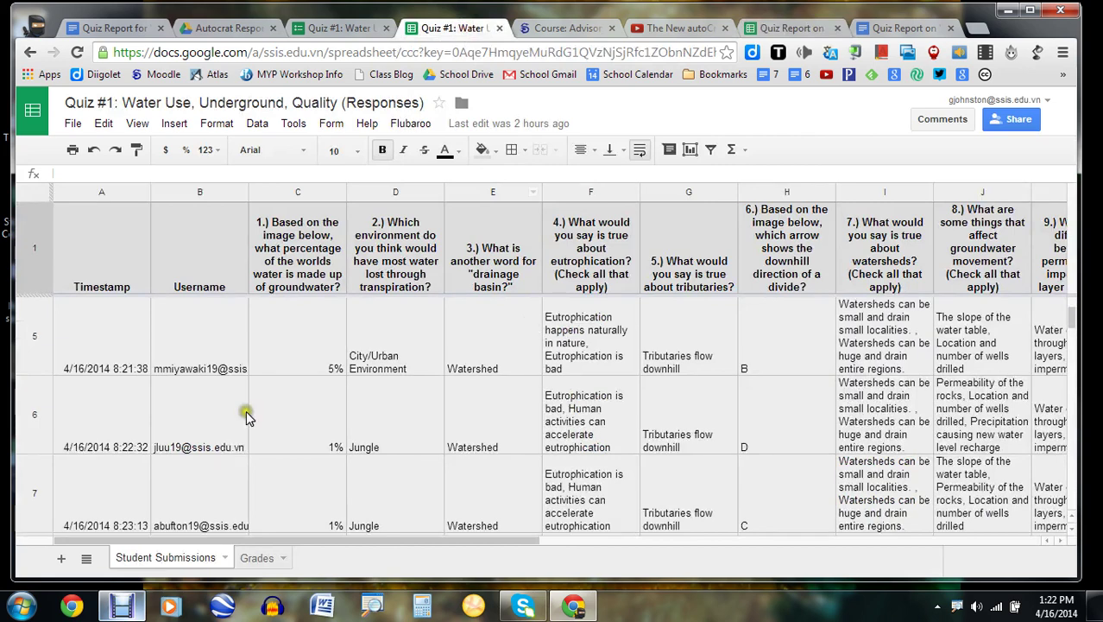
pyautogui.click(112, 27)
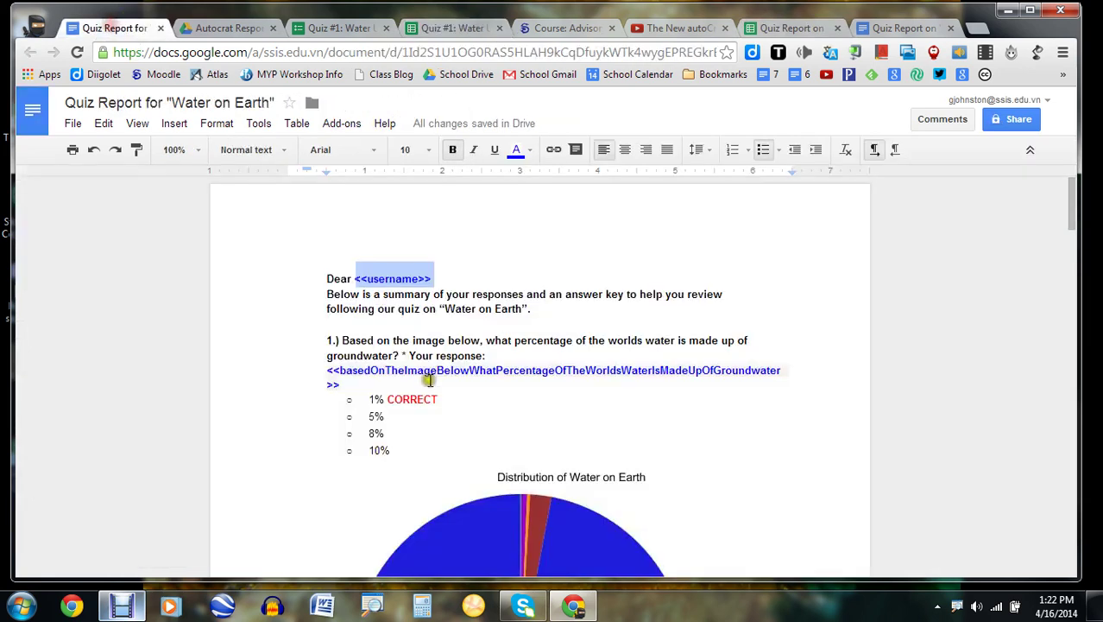
pyautogui.click(364, 279)
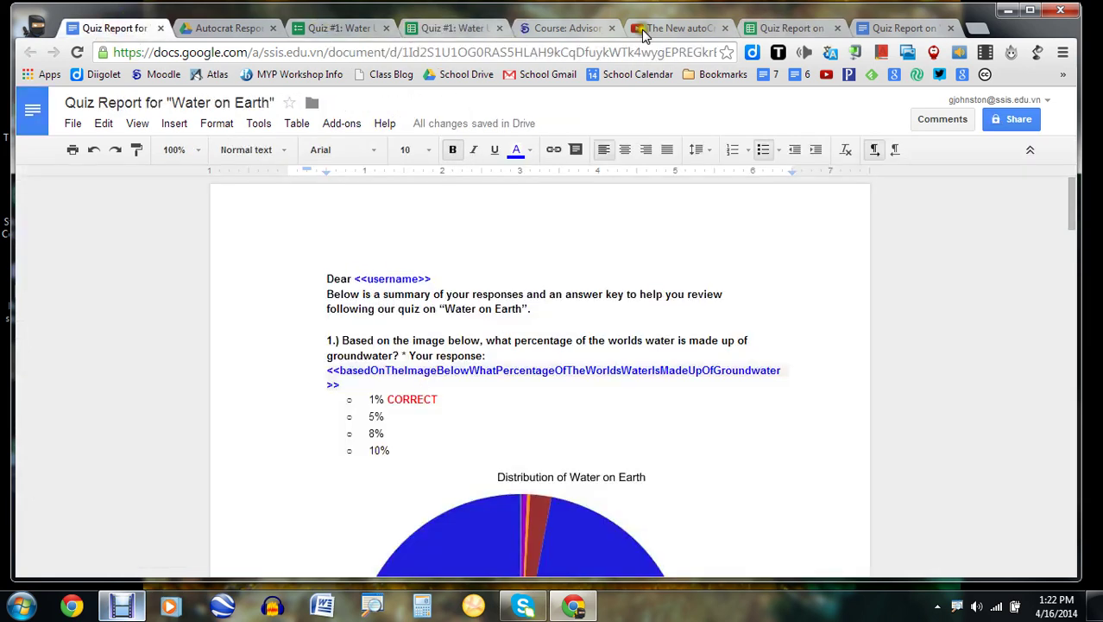
pyautogui.click(777, 28)
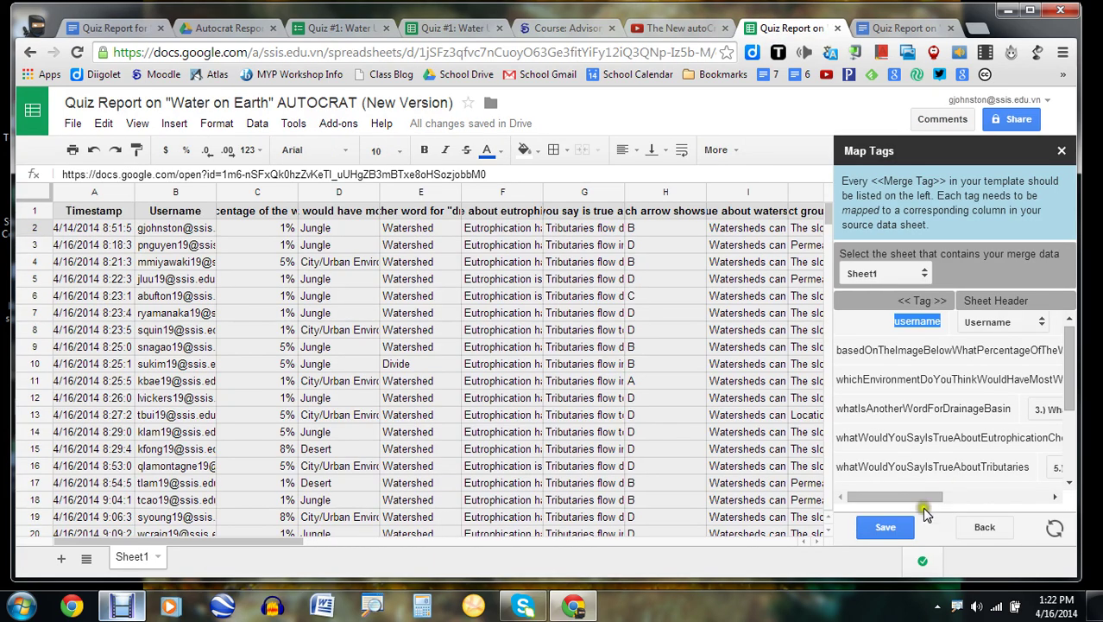
# Review the Map Tags panel and save the tag-to-column mappings
pyautogui.moveTo(898, 497); pyautogui.dragTo(971, 500)
pyautogui.moveTo(1071, 384); pyautogui.dragTo(1070, 475)
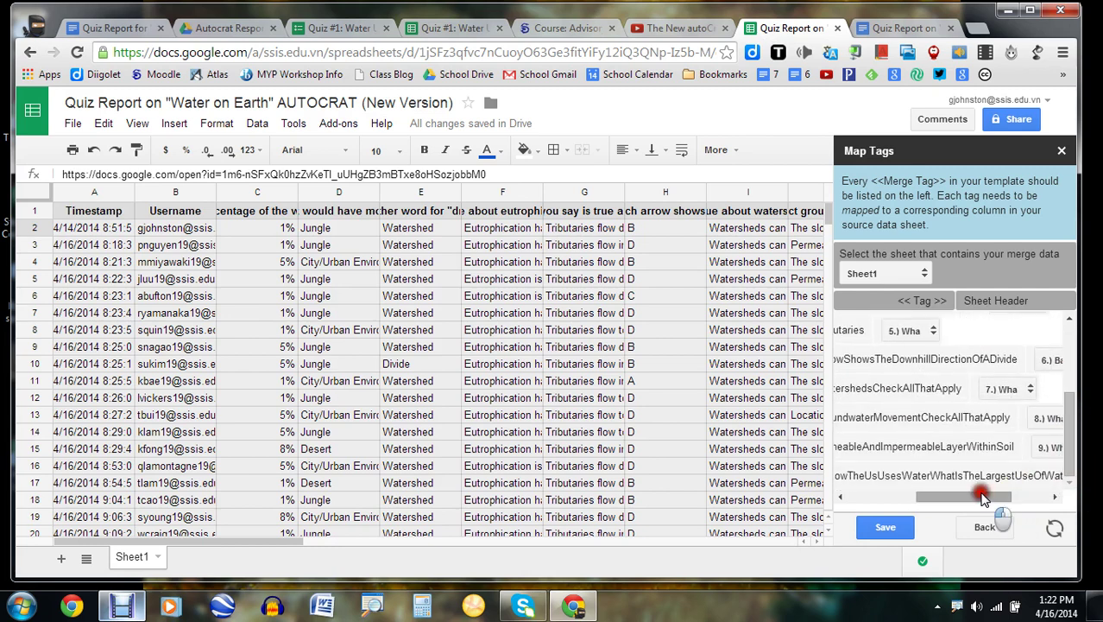
pyautogui.moveTo(980, 495); pyautogui.dragTo(1042, 496)
pyautogui.click(887, 526)
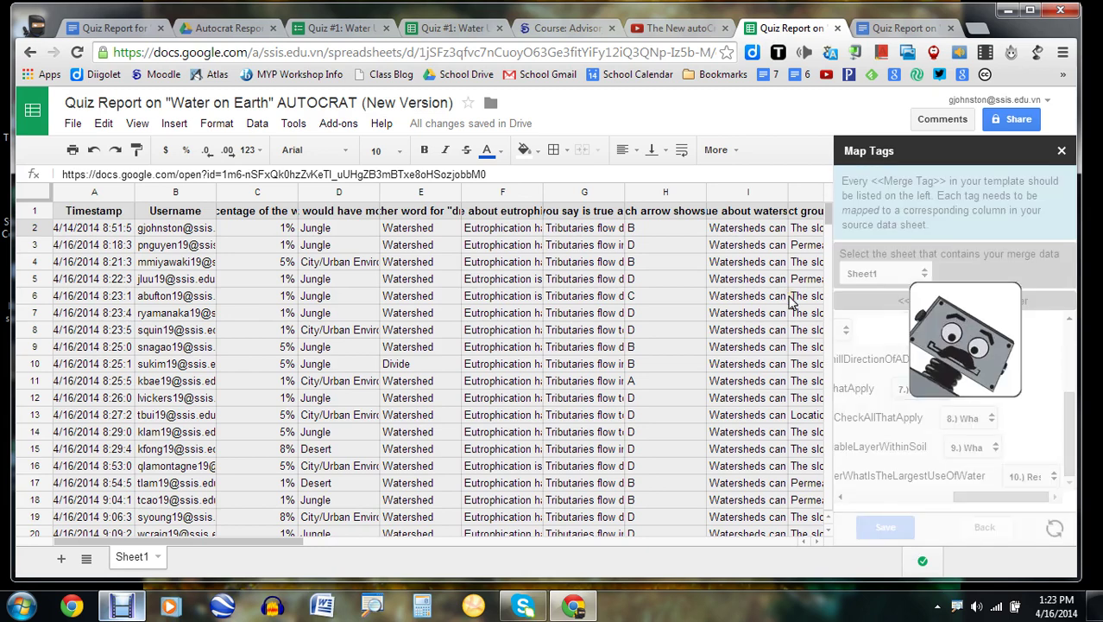
# Close the Quiz #1 form and switch through the tabs to the Autocrat Responses Drive folder
pyautogui.click(337, 28)
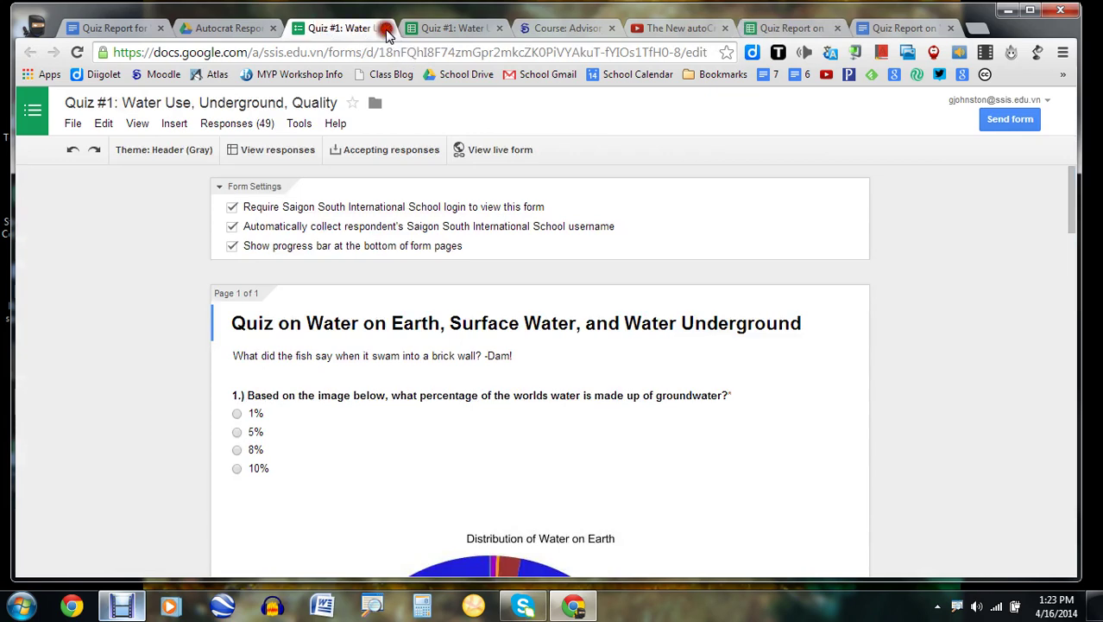
pyautogui.click(387, 29)
pyautogui.click(704, 29)
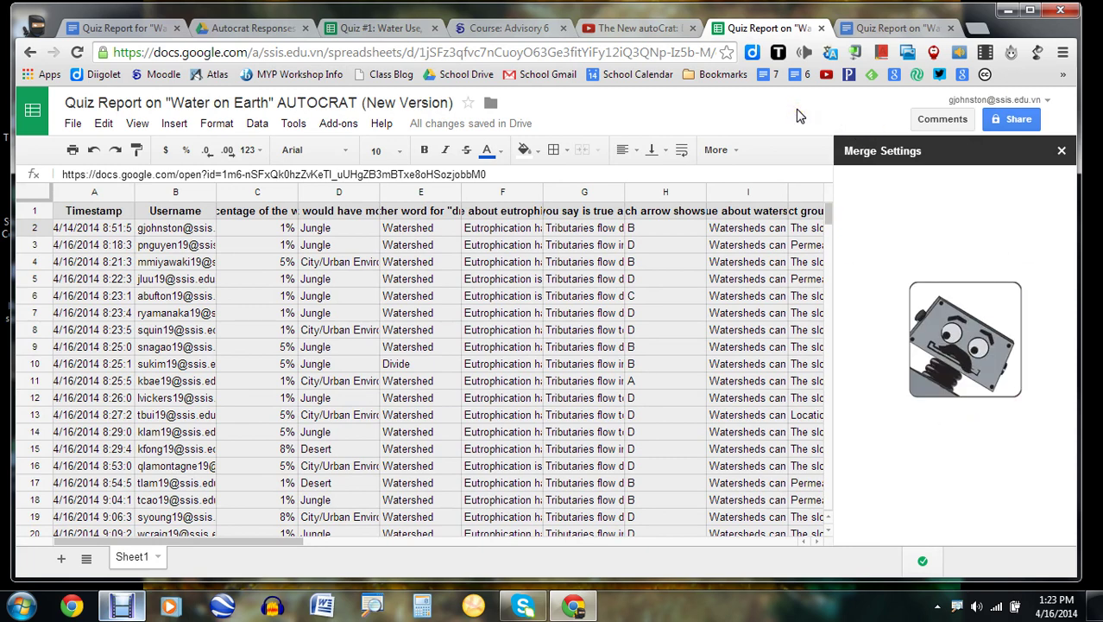
pyautogui.click(103, 31)
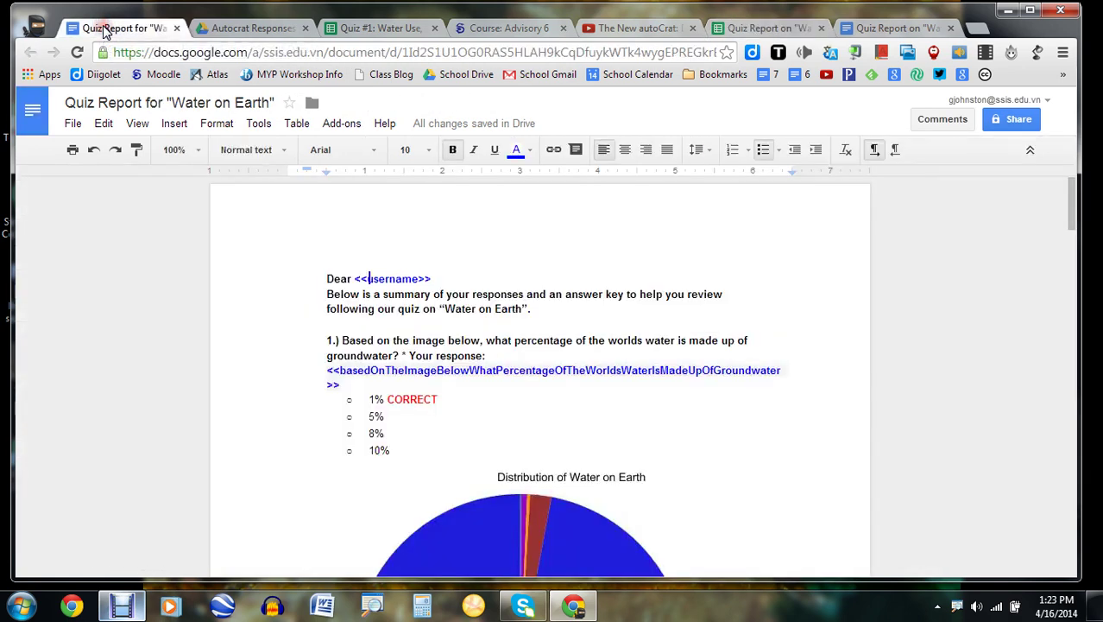
pyautogui.click(256, 26)
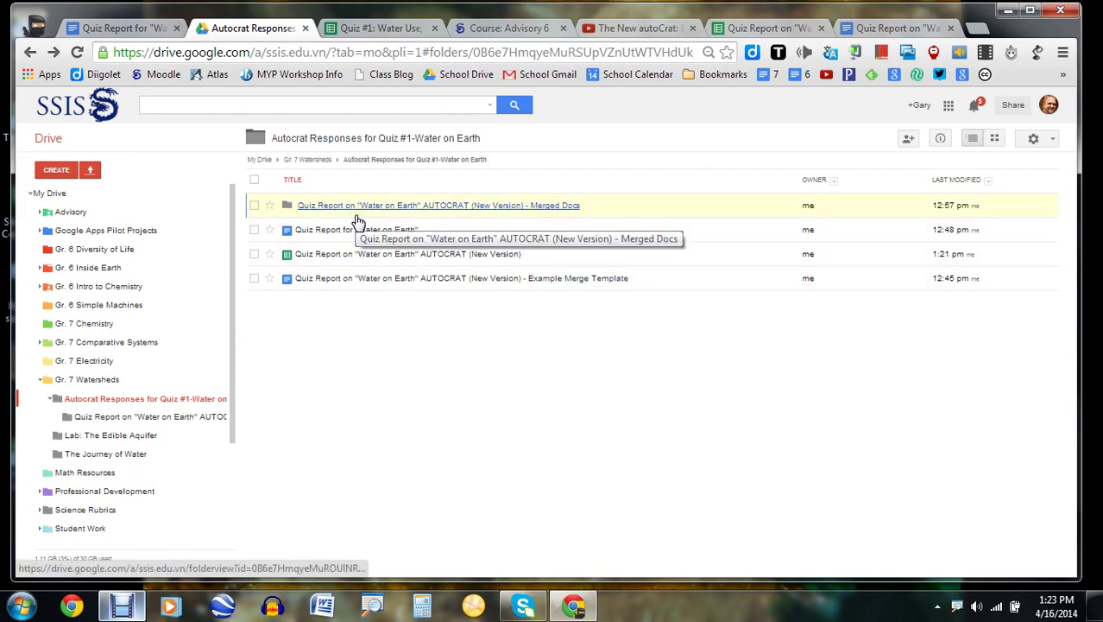
# Go back to the Quiz Report on "Water on Earth" AUTOCRAT spreadsheet and its Merge Settings
pyautogui.click(748, 29)
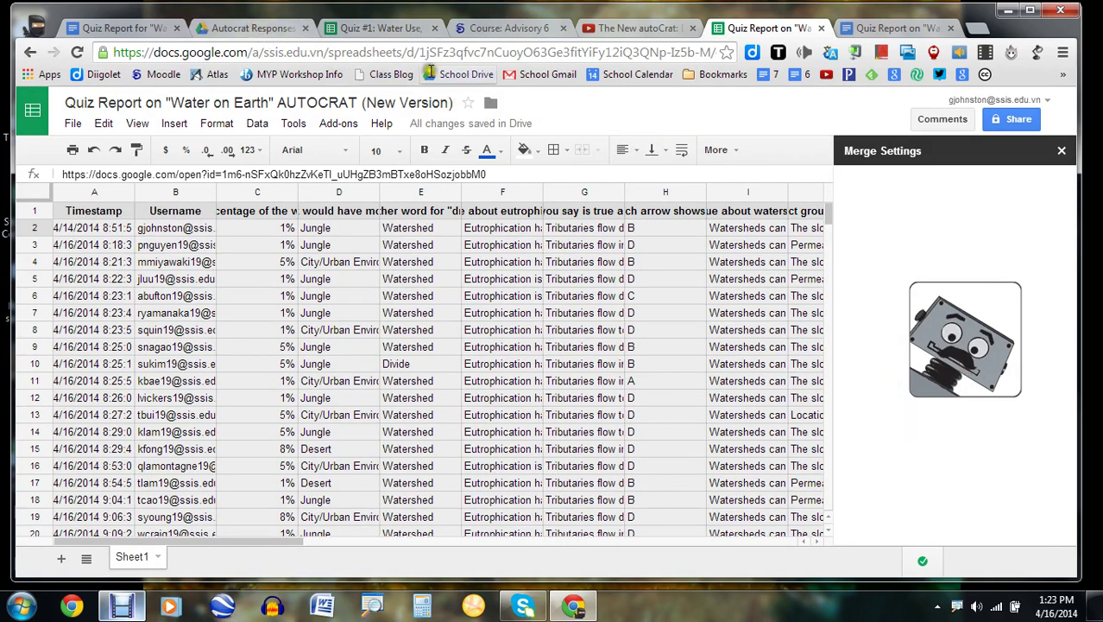
# Close the autoCrat tutorial, leftover autoCrat, Moodle and Quiz #1 responses tabs
pyautogui.click(233, 31)
pyautogui.click(768, 28)
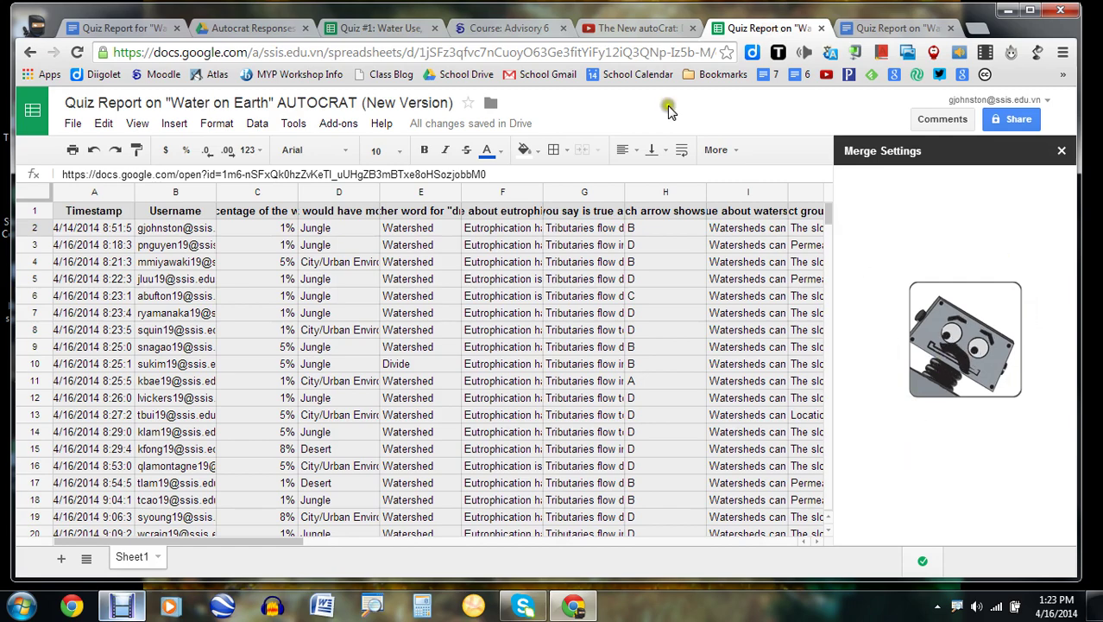
pyautogui.click(692, 28)
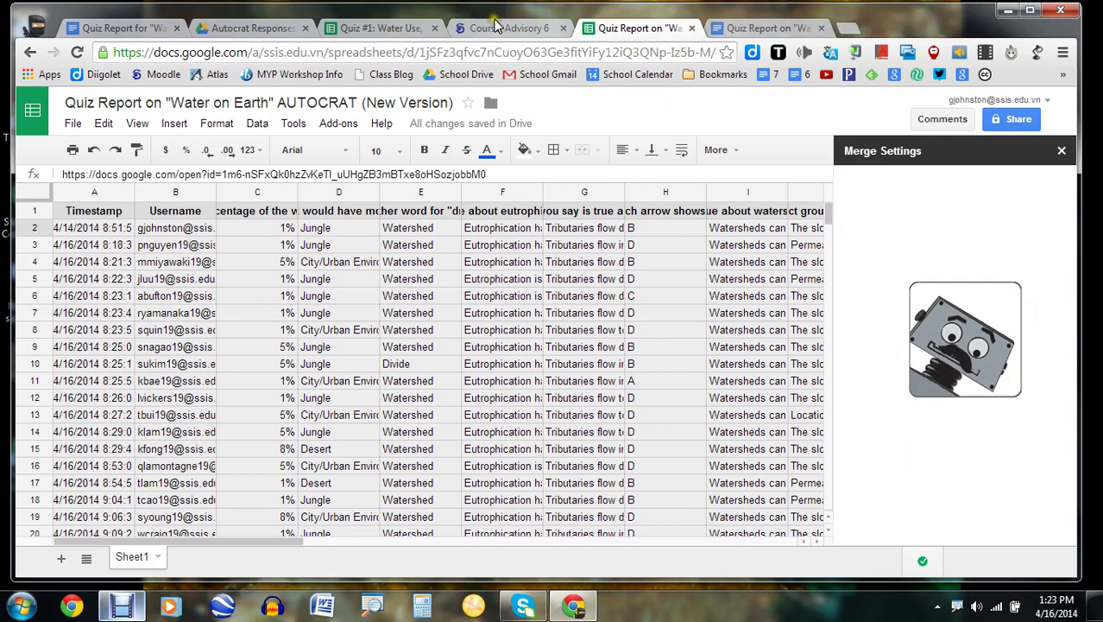
pyautogui.click(570, 32)
pyautogui.click(564, 28)
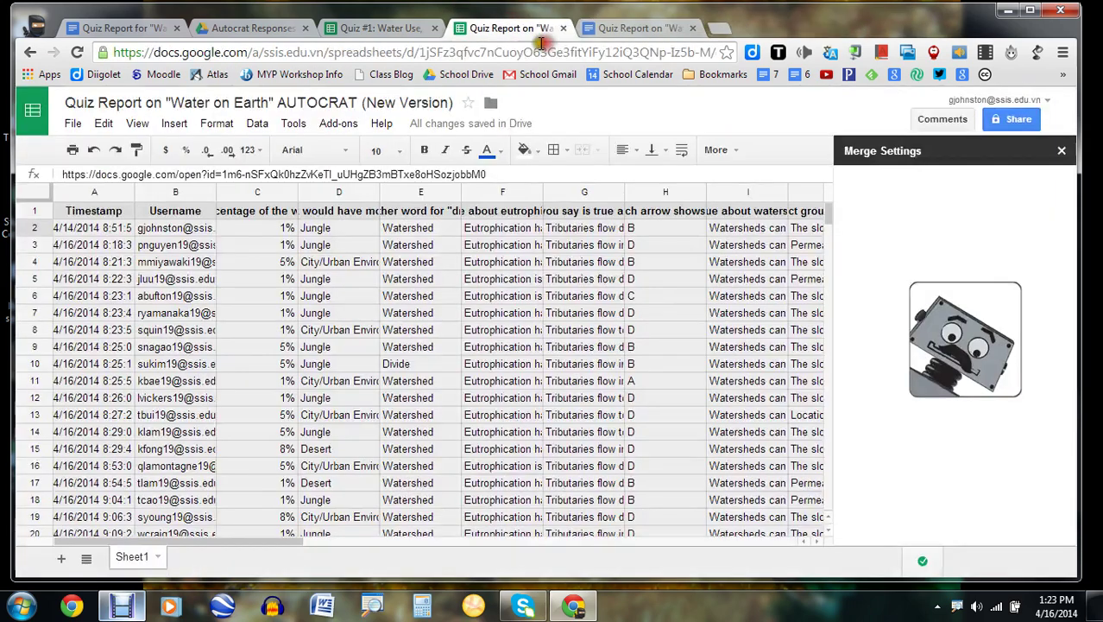
pyautogui.click(398, 30)
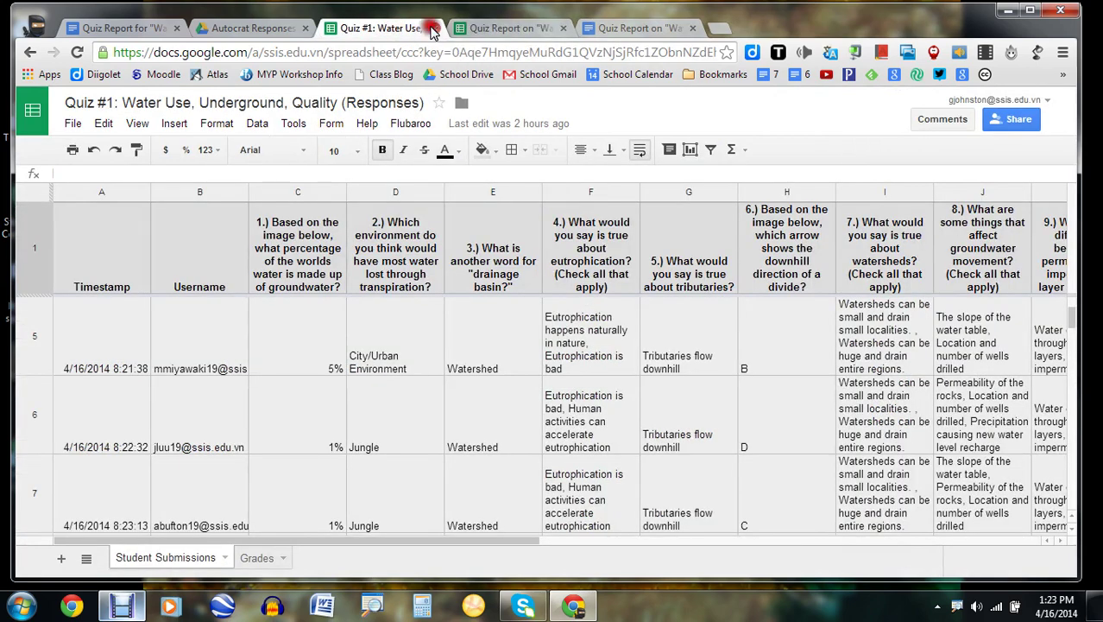
pyautogui.click(434, 29)
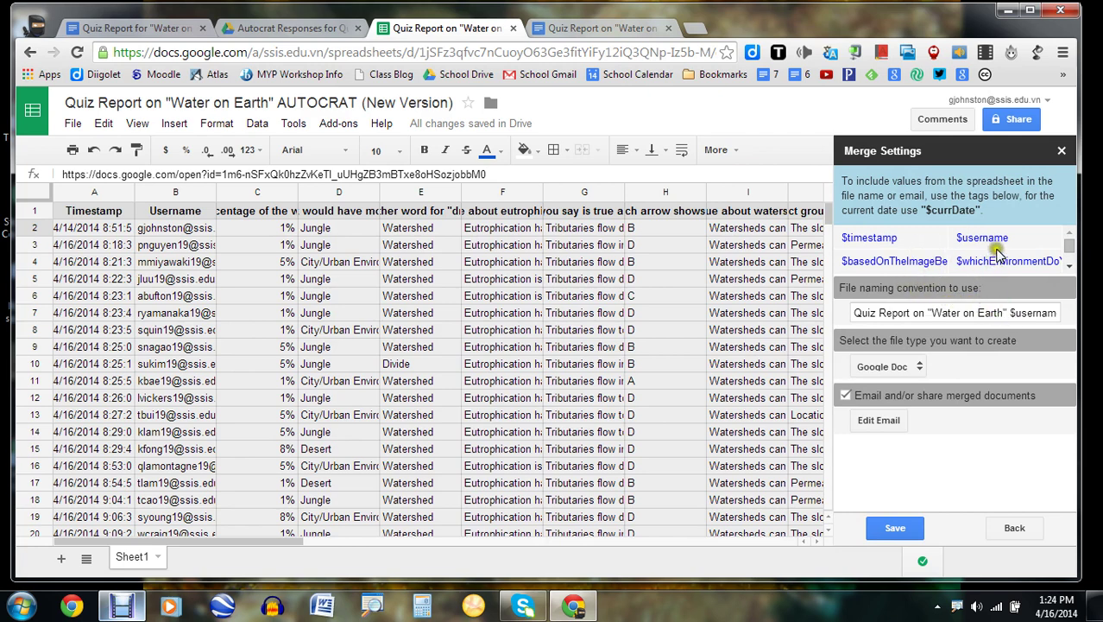
# Check the $username merge tag against usernames in B2–B4 and the file name pattern
pyautogui.moveTo(1009, 237); pyautogui.dragTo(953, 238)
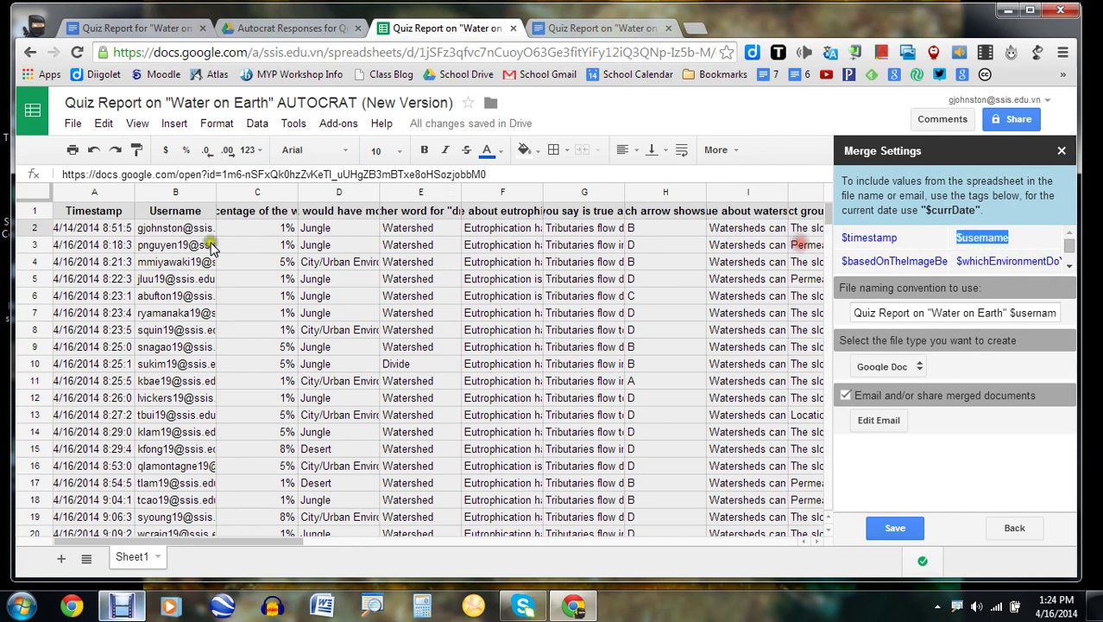
pyautogui.click(164, 230)
pyautogui.click(170, 245)
pyautogui.click(174, 261)
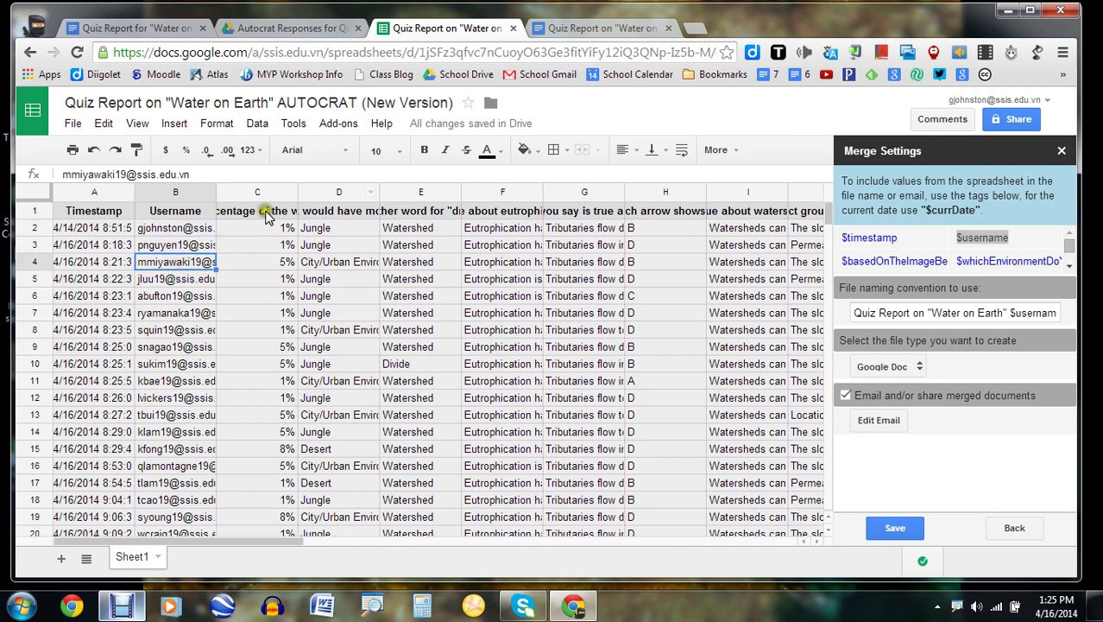
pyautogui.click(207, 228)
pyautogui.moveTo(1009, 238); pyautogui.dragTo(1010, 312)
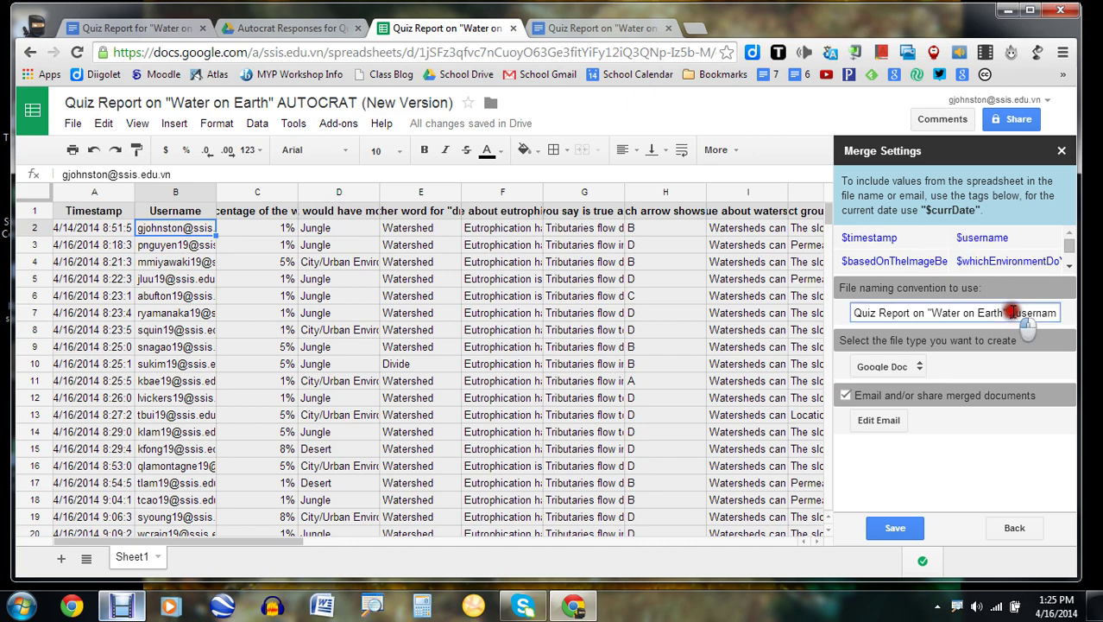
pyautogui.click(1059, 312)
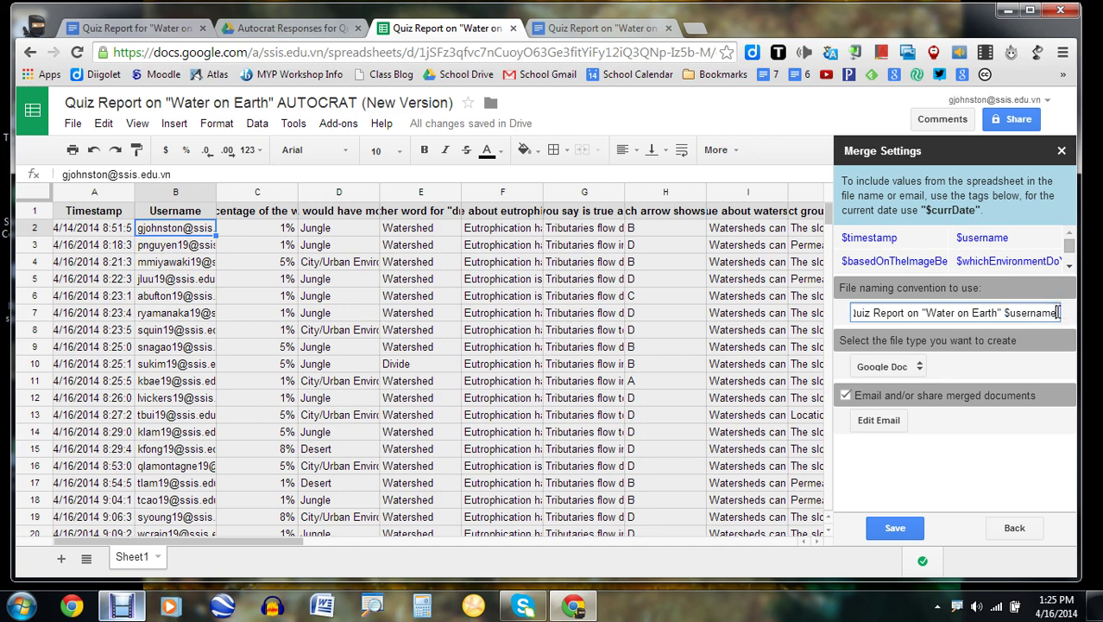
pyautogui.click(1005, 313)
pyautogui.click(854, 312)
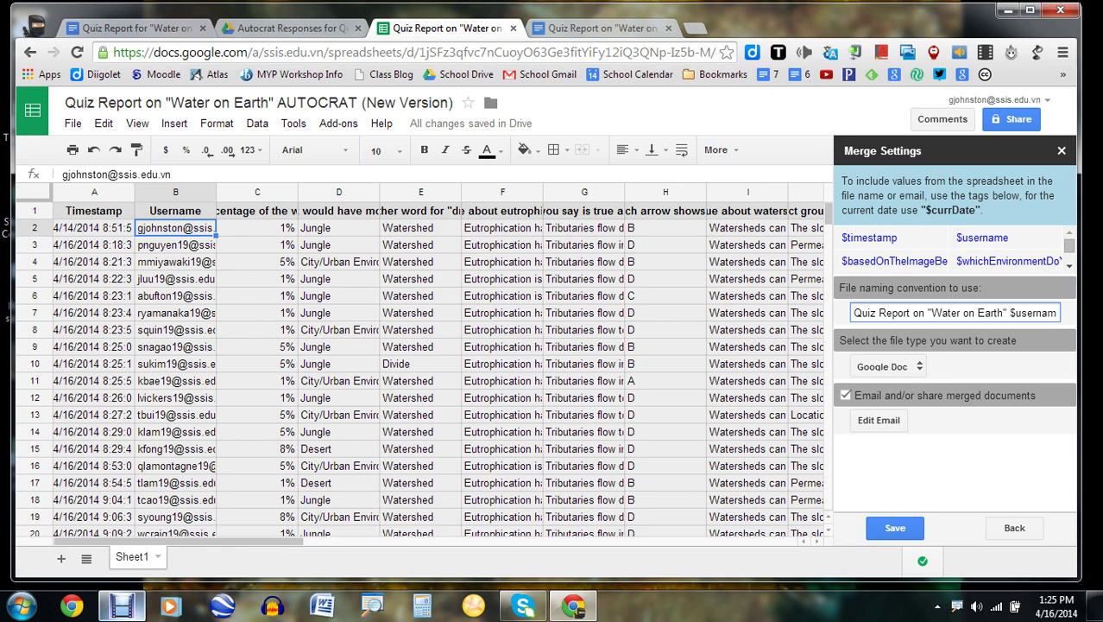
# Keep Google Doc as the output file type and bring up the Edit Email settings
pyautogui.click(917, 368)
pyautogui.click(918, 383)
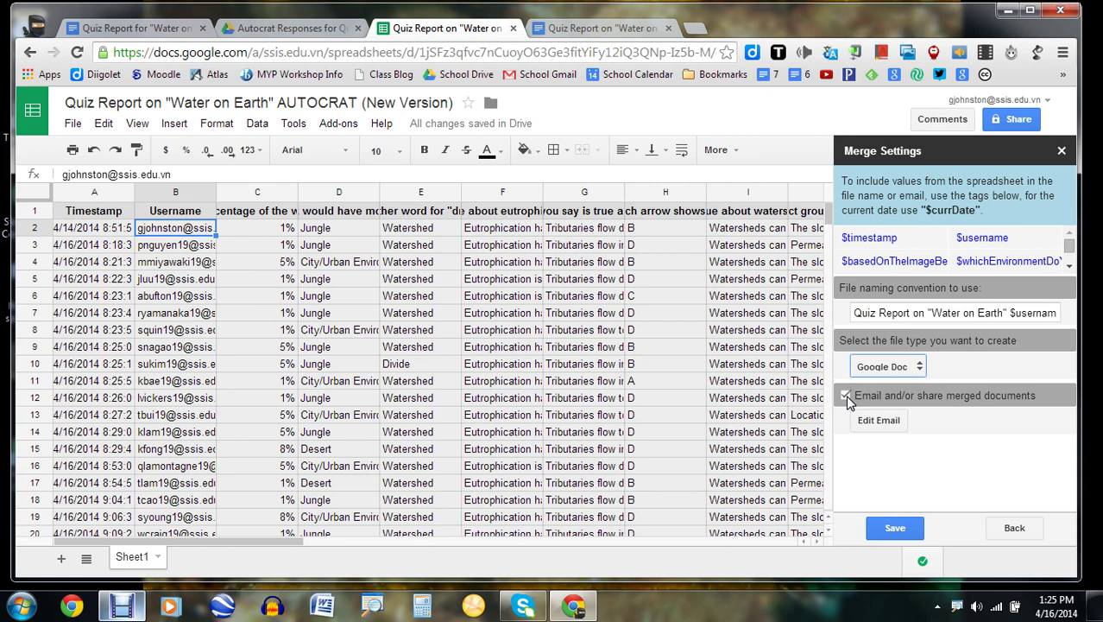
pyautogui.click(879, 421)
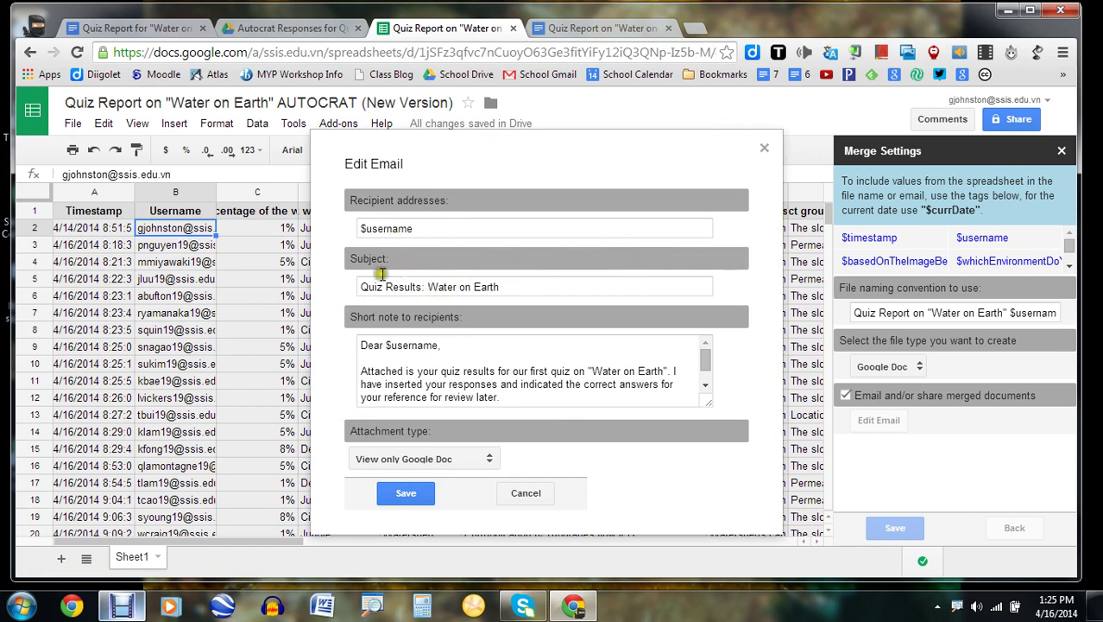
# Review the $username recipient, 'Quiz Results: Water on Earth' subject and note, then save the email
pyautogui.moveTo(440, 348); pyautogui.dragTo(384, 353)
pyautogui.click(399, 371)
pyautogui.scroll(-1, 444, 371)
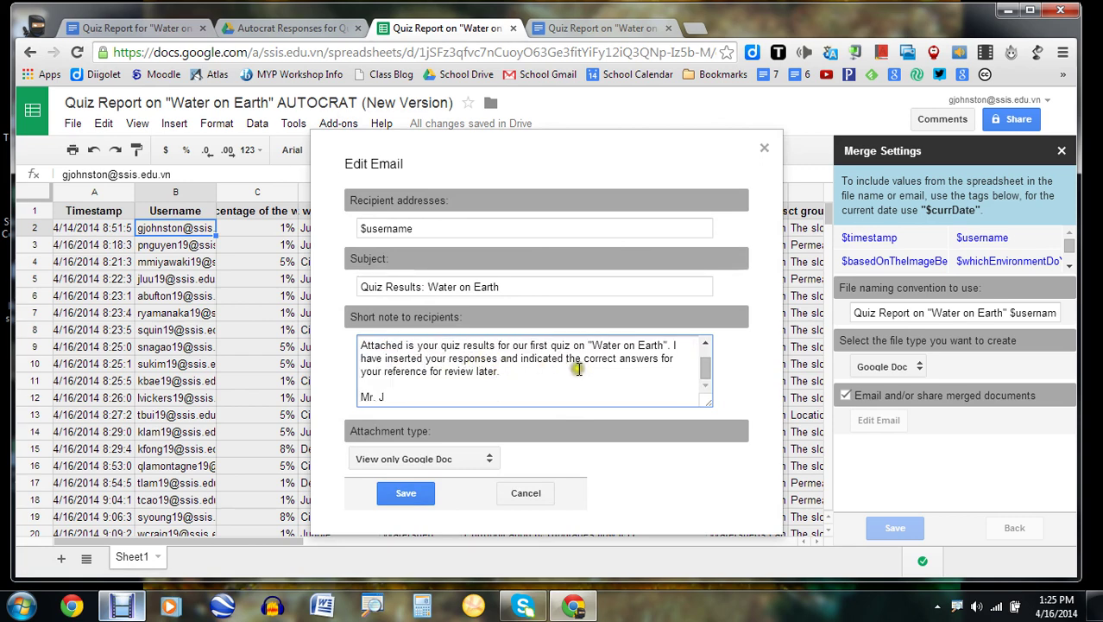
pyautogui.click(432, 492)
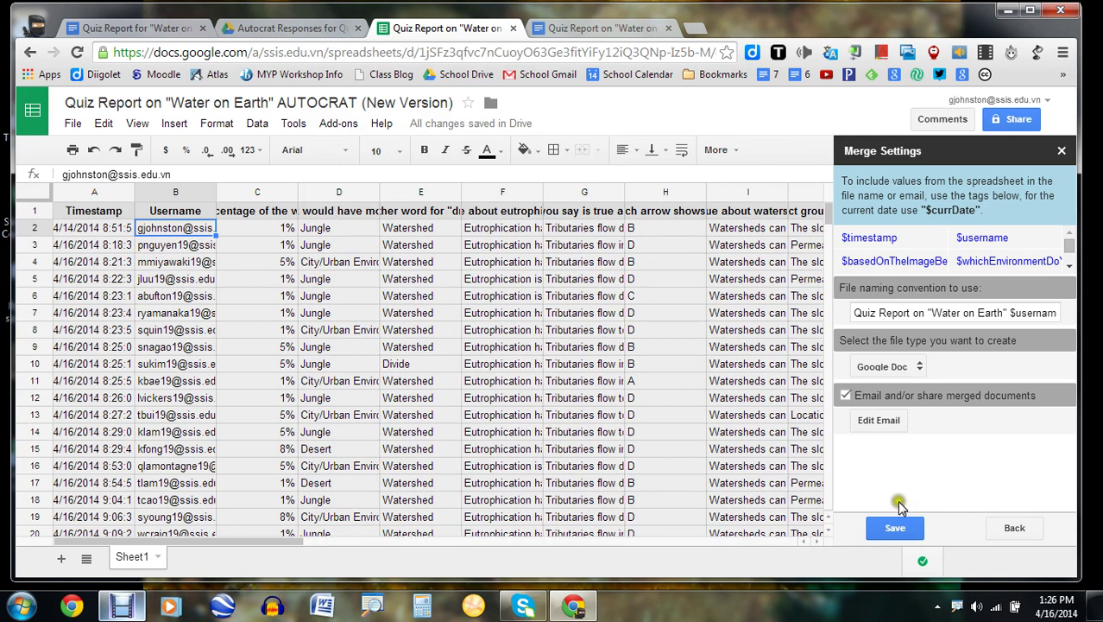
# Save the merge settings and open the merged report linked in N2's Merged Doc URL
pyautogui.click(895, 529)
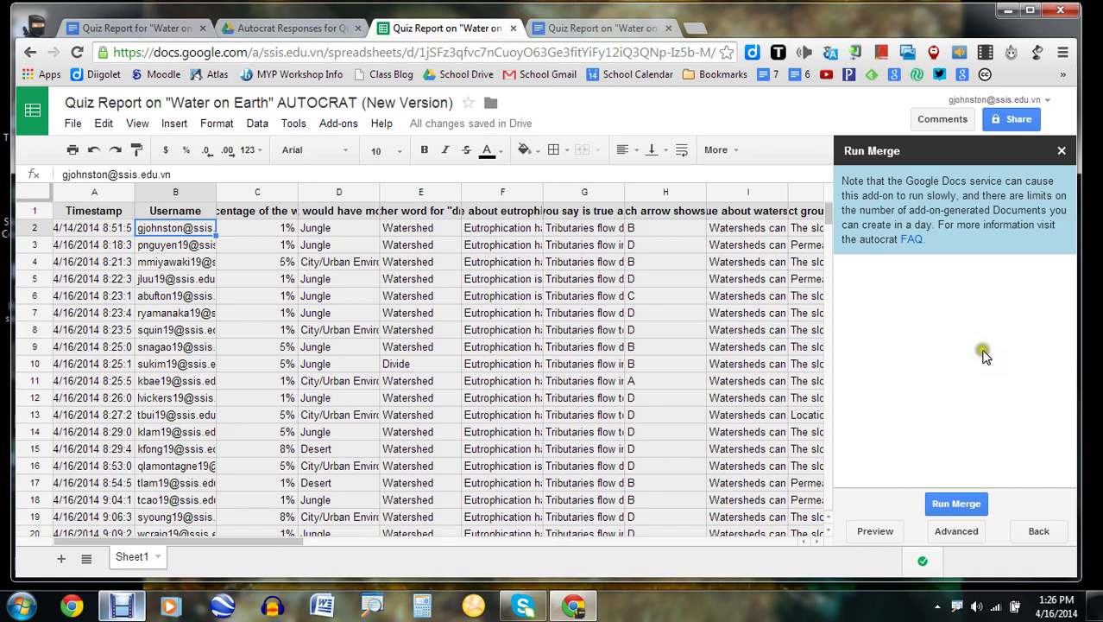
pyautogui.click(239, 544)
pyautogui.moveTo(240, 544); pyautogui.dragTo(414, 544)
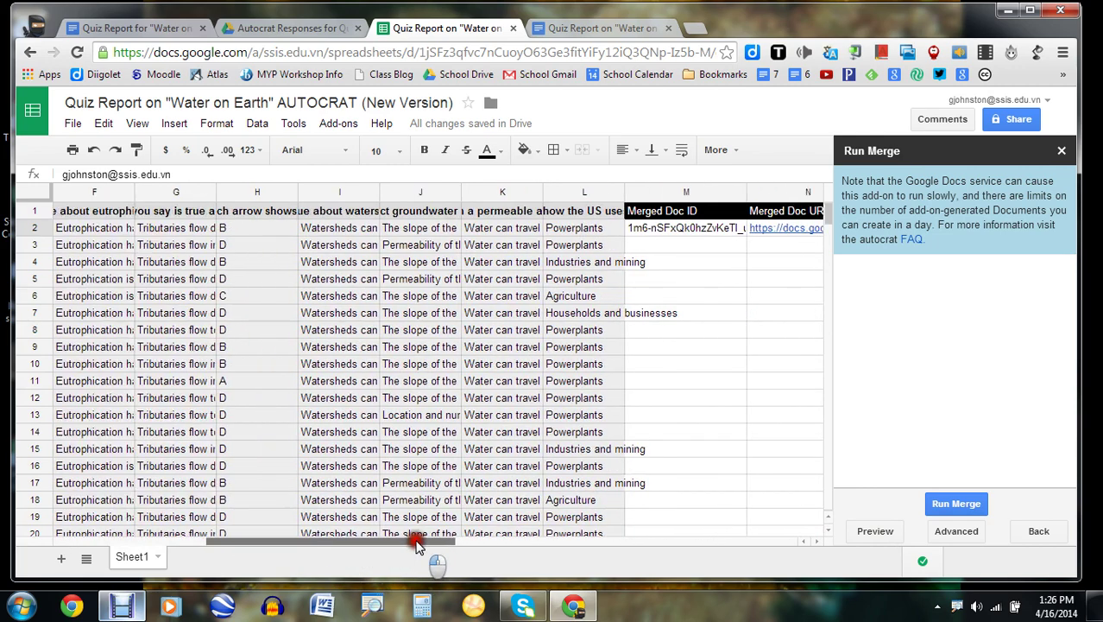
pyautogui.click(763, 235)
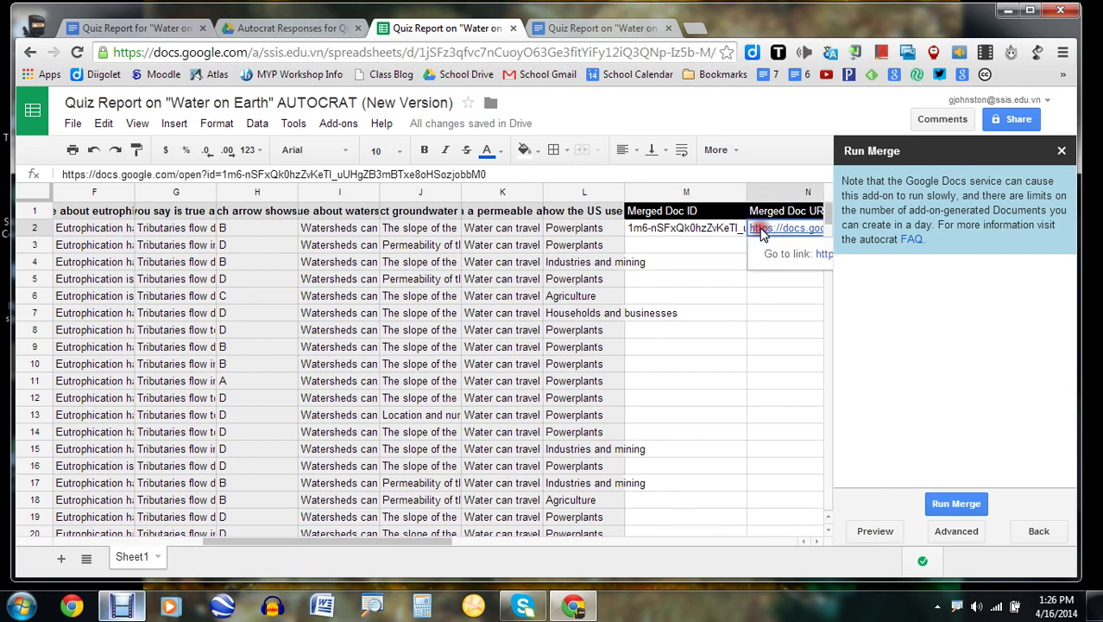
pyautogui.click(821, 253)
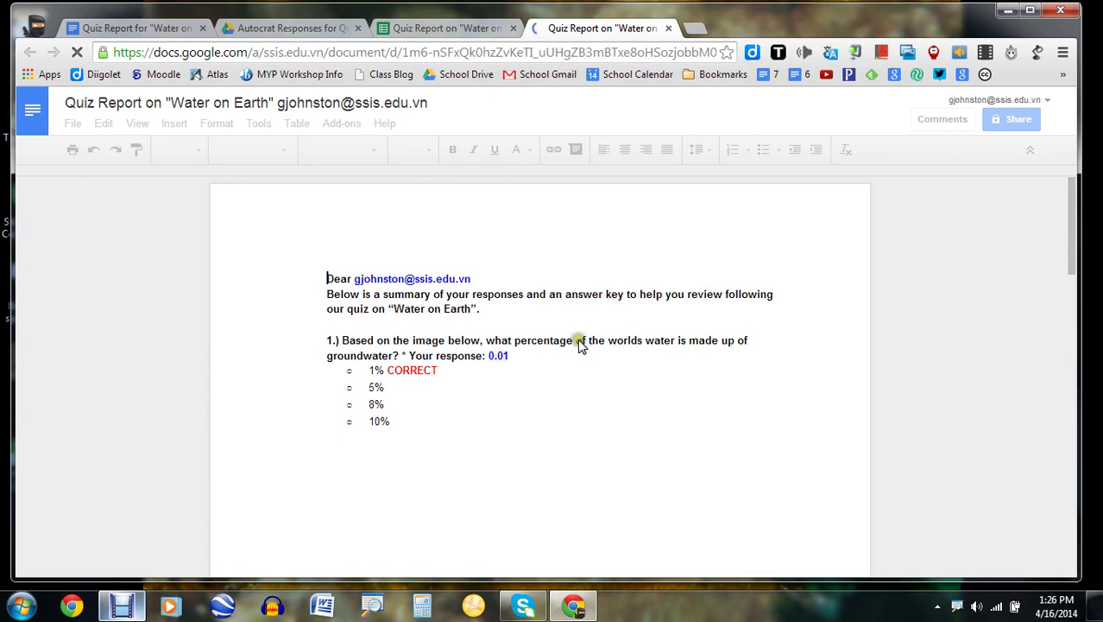
# Scroll through the merged report's responses and CORRECT marks, then return to the AUTOCRAT spreadsheet
pyautogui.click(391, 280)
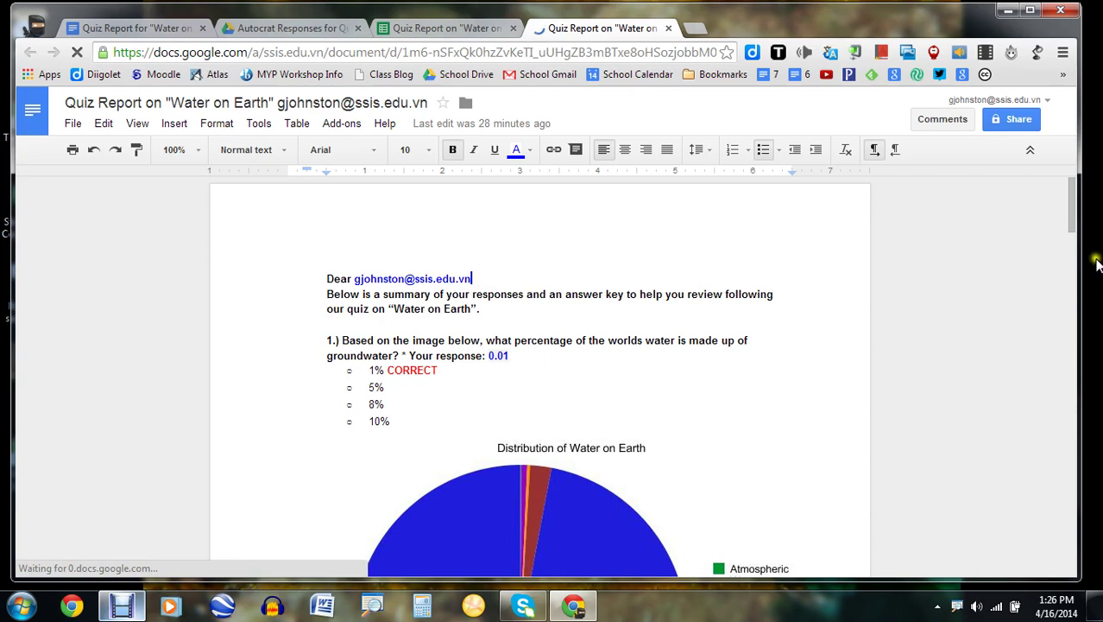
pyautogui.moveTo(1074, 207); pyautogui.dragTo(1074, 301)
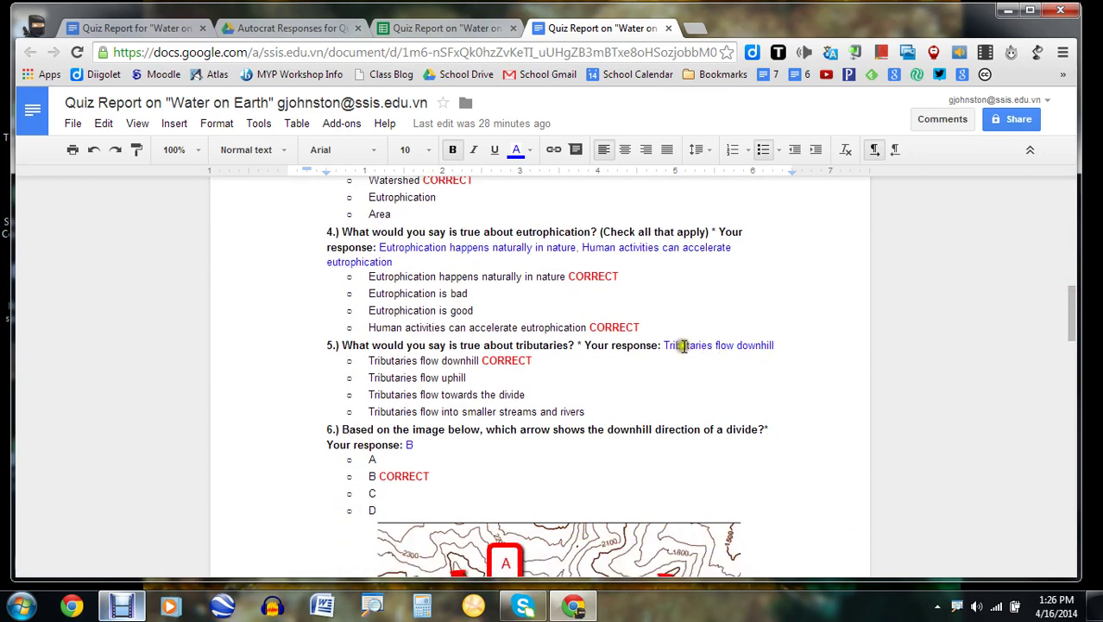
pyautogui.moveTo(662, 345); pyautogui.dragTo(783, 347)
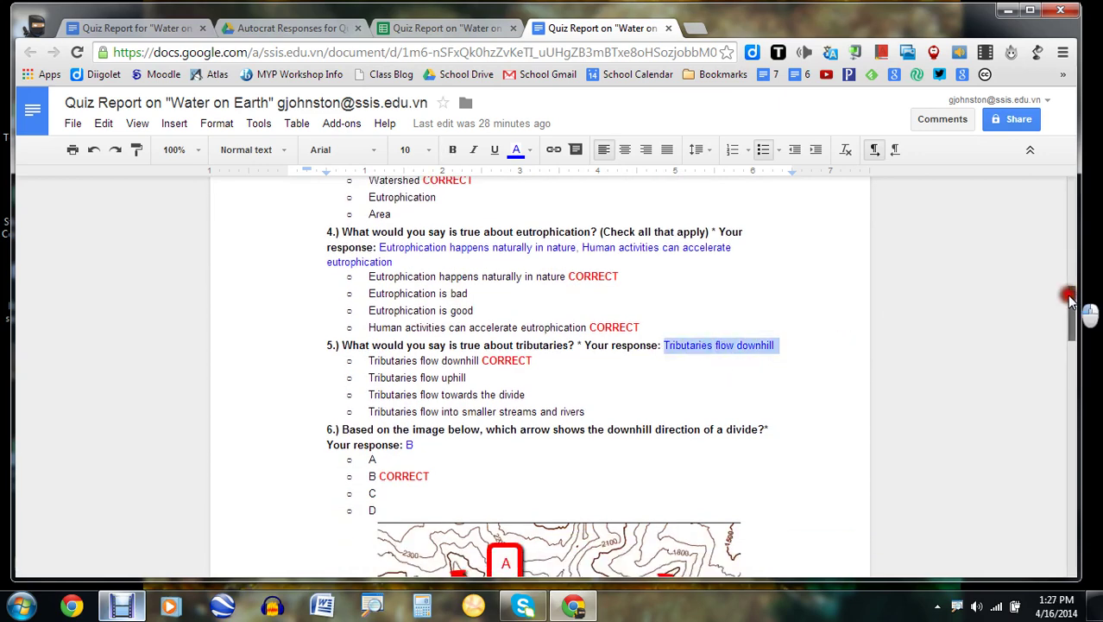
pyautogui.moveTo(1071, 295); pyautogui.dragTo(1071, 319)
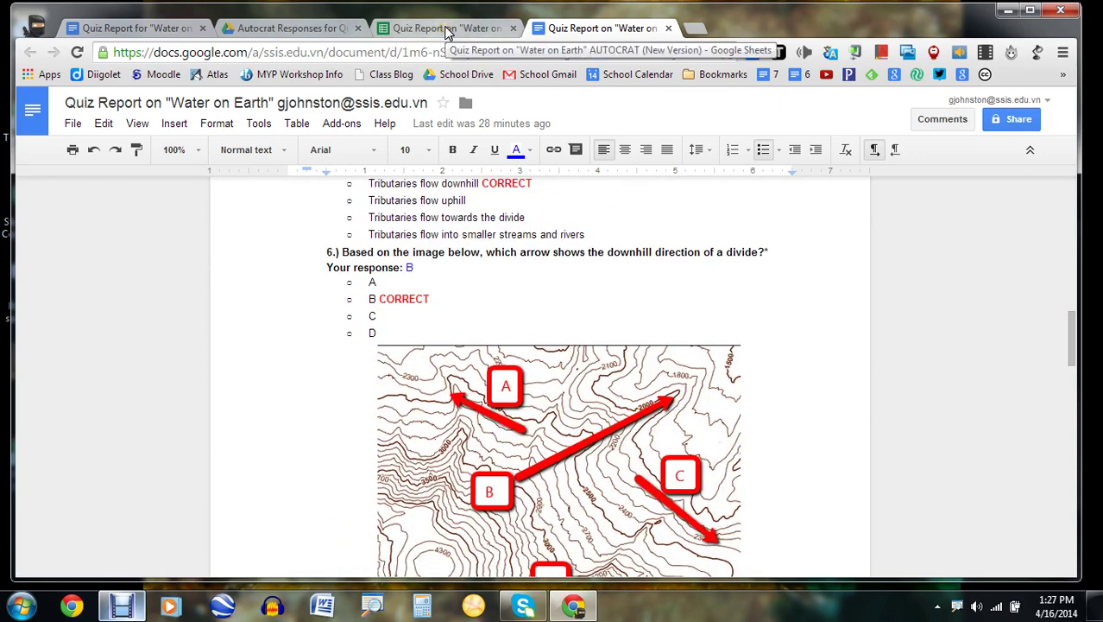
pyautogui.click(448, 28)
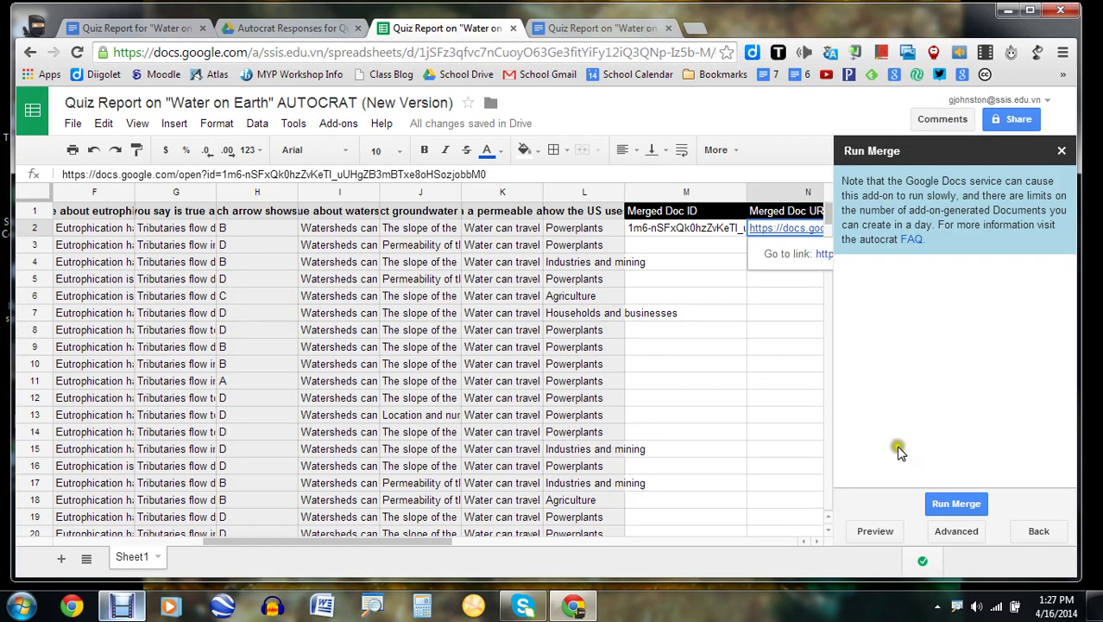